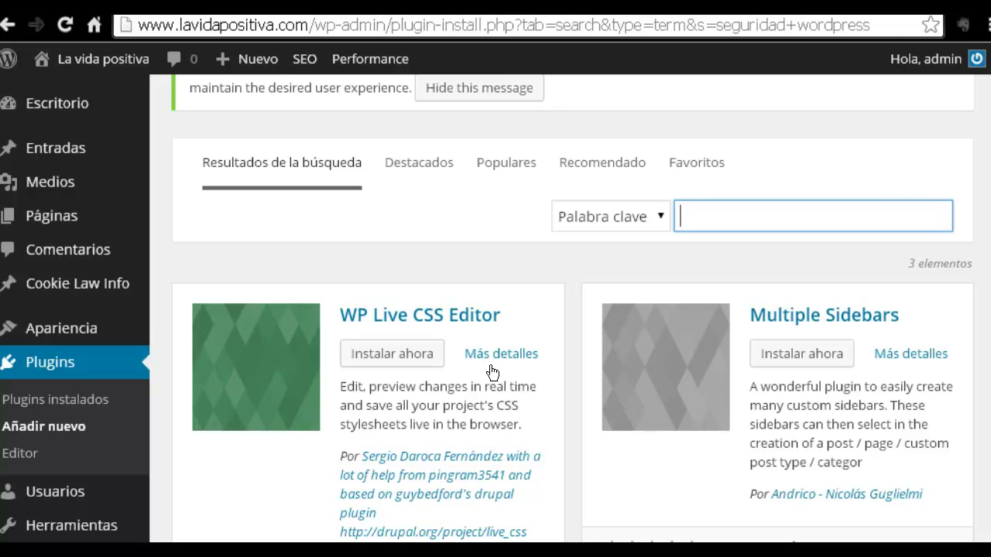
Search the plugin directory for "all in one security" and look over the All In One WP Security & Firewall entry
click(702, 220)
text(all in)
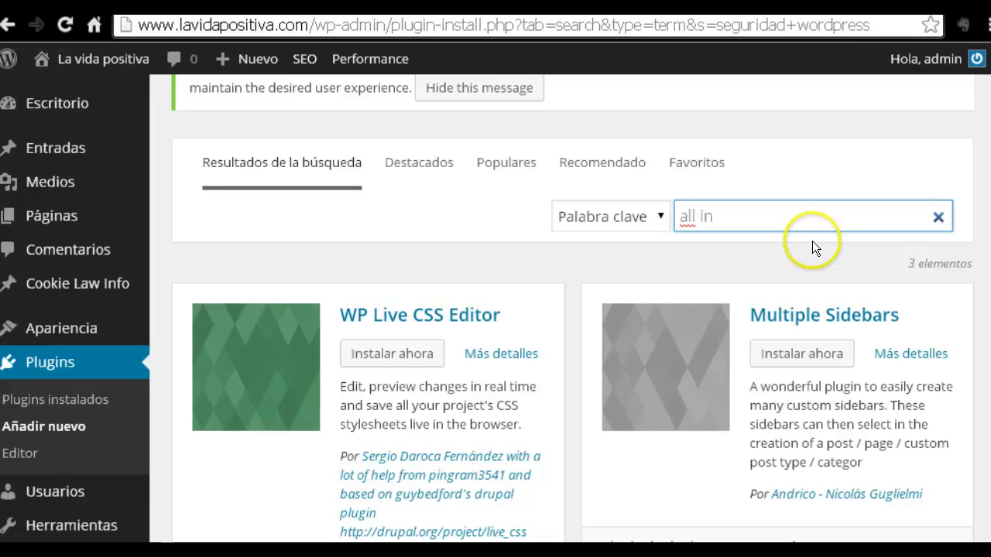
text(one security)
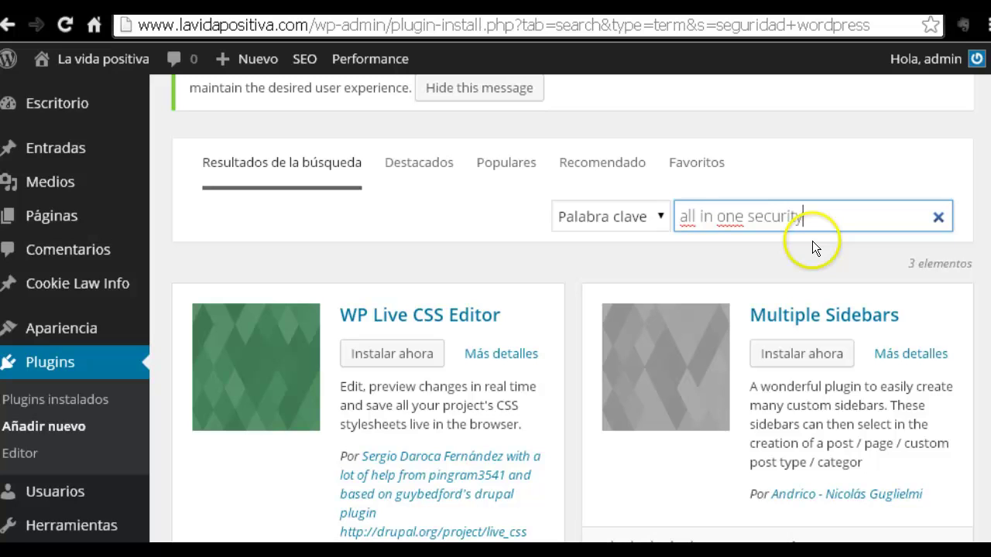
key(Return)
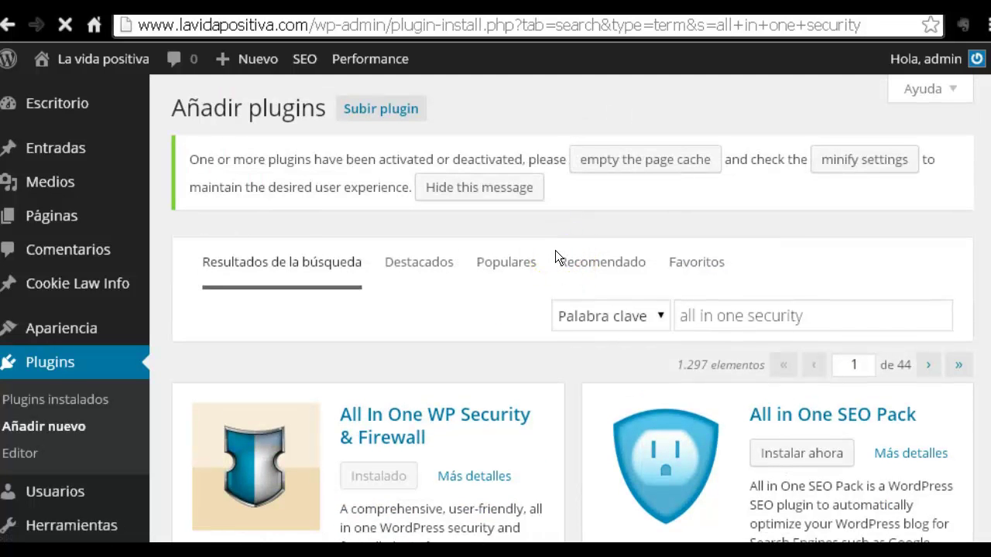
scroll(507, 284, down, 3)
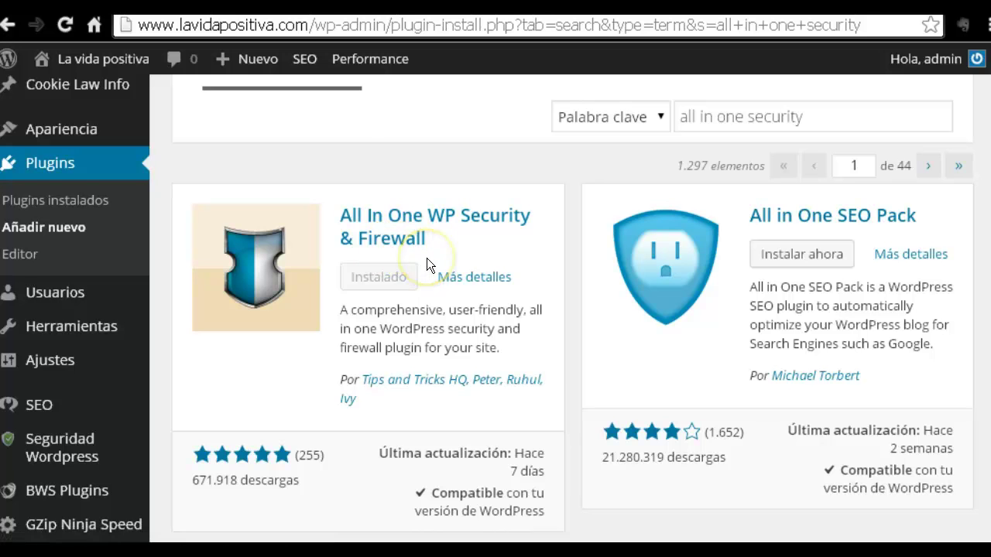
scroll(427, 257, down, 2)
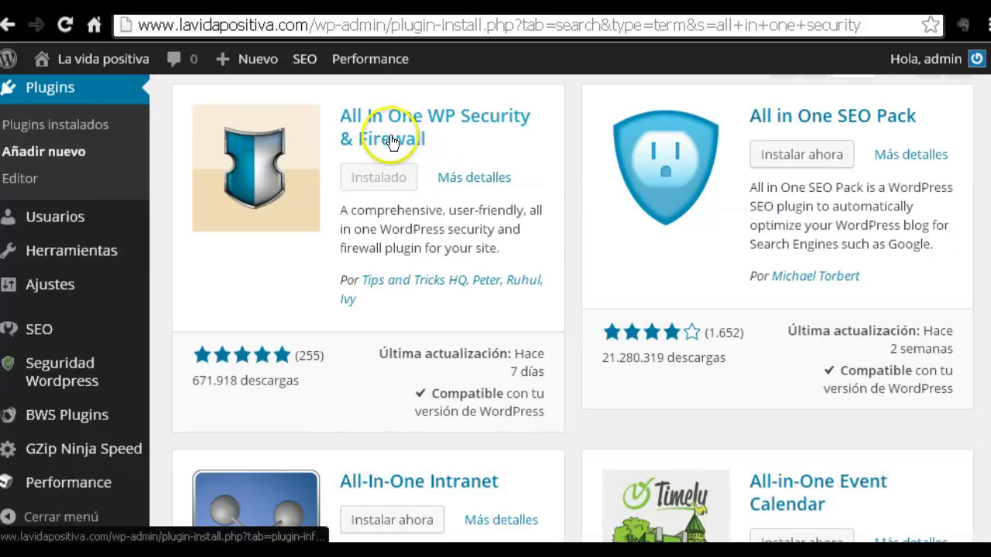
scroll(351, 244, down, 2)
scroll(351, 245, down, 10)
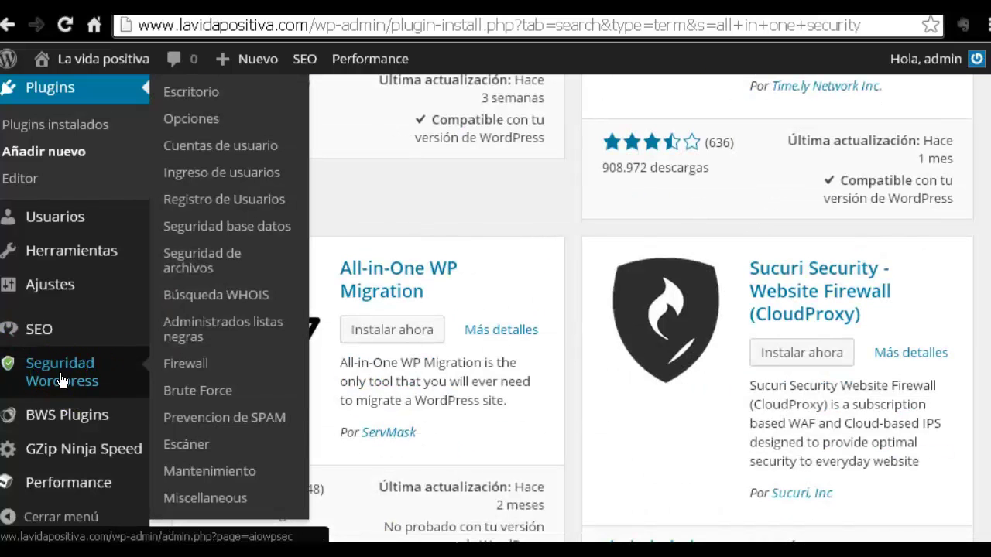
Open the Firewall settings of the Seguridad Wordpress plugin
click(62, 379)
click(70, 374)
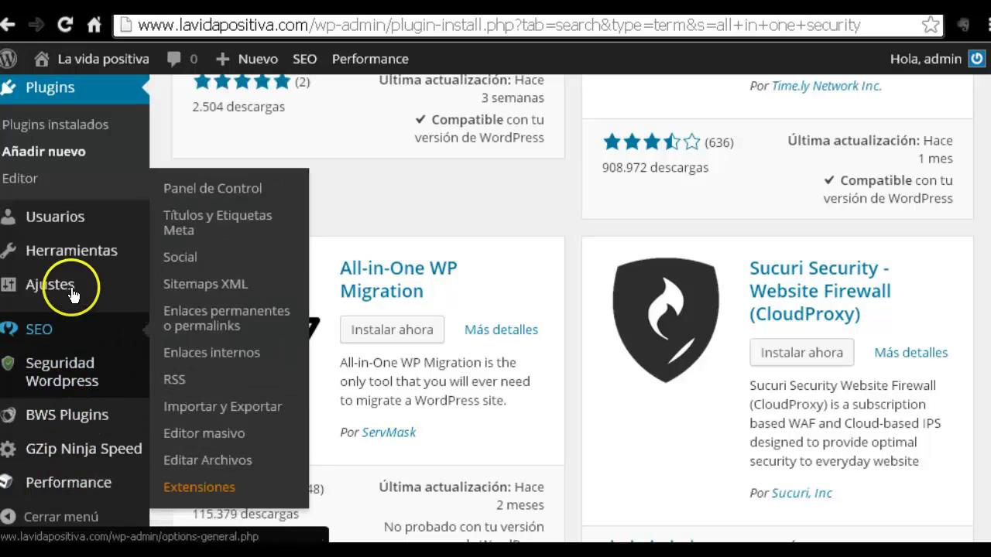
mouse_move(72, 295)
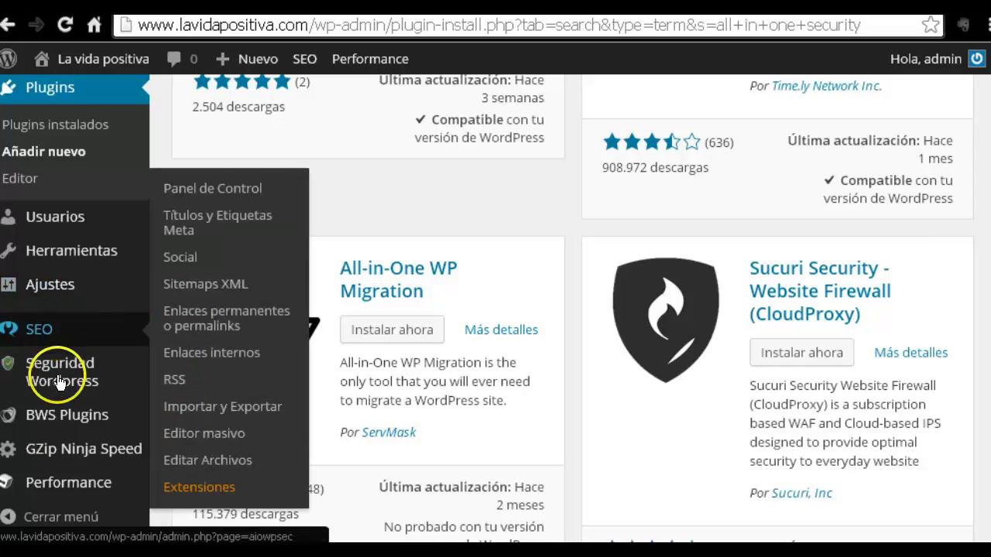
mouse_move(60, 382)
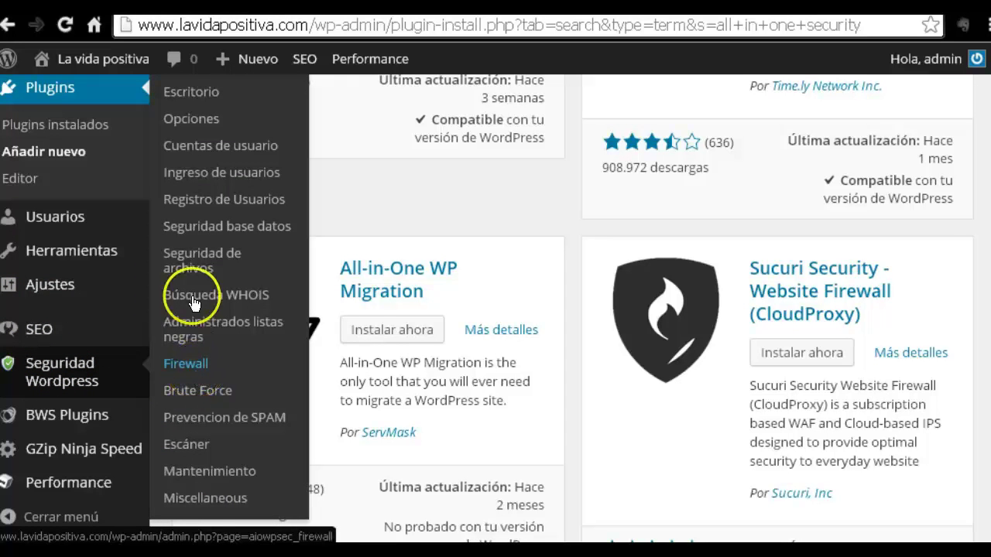
click(188, 370)
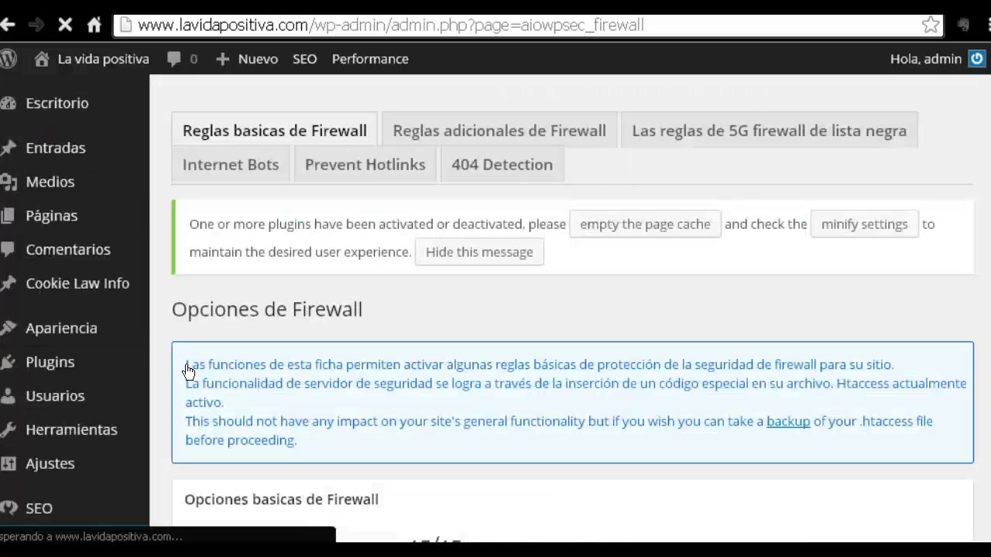
click(410, 320)
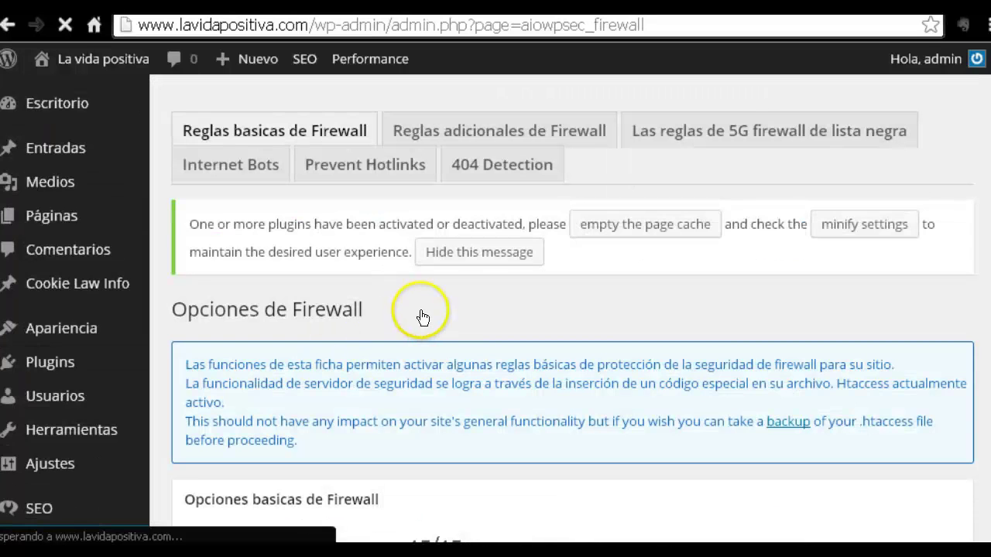
Review the basic firewall protection and the WordPress pingback vulnerability protection options
scroll(422, 317, down, 5)
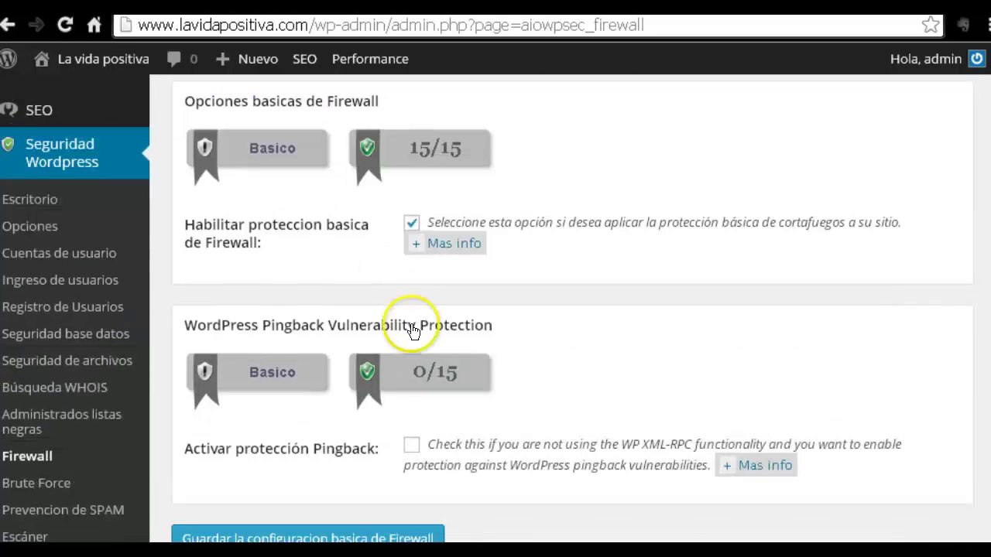
click(412, 223)
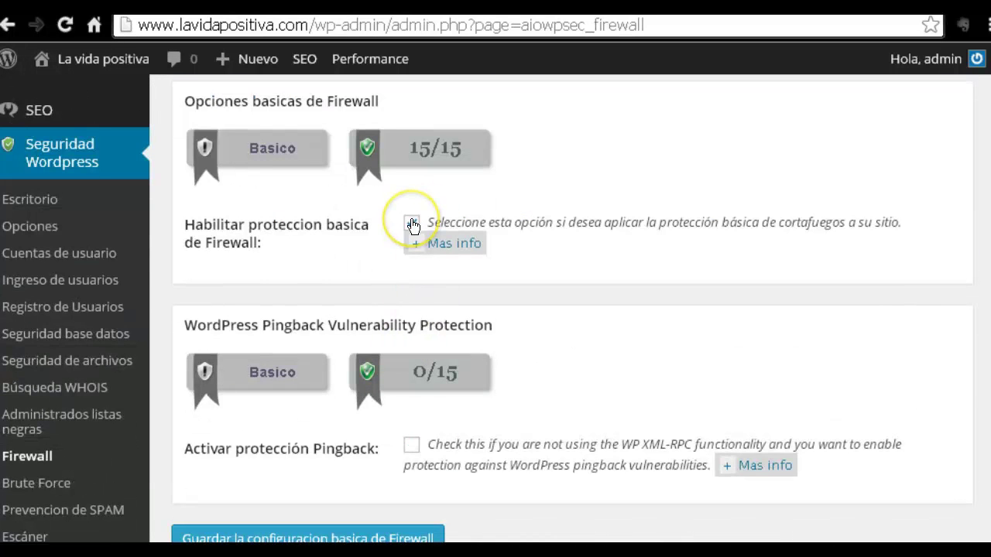
click(413, 224)
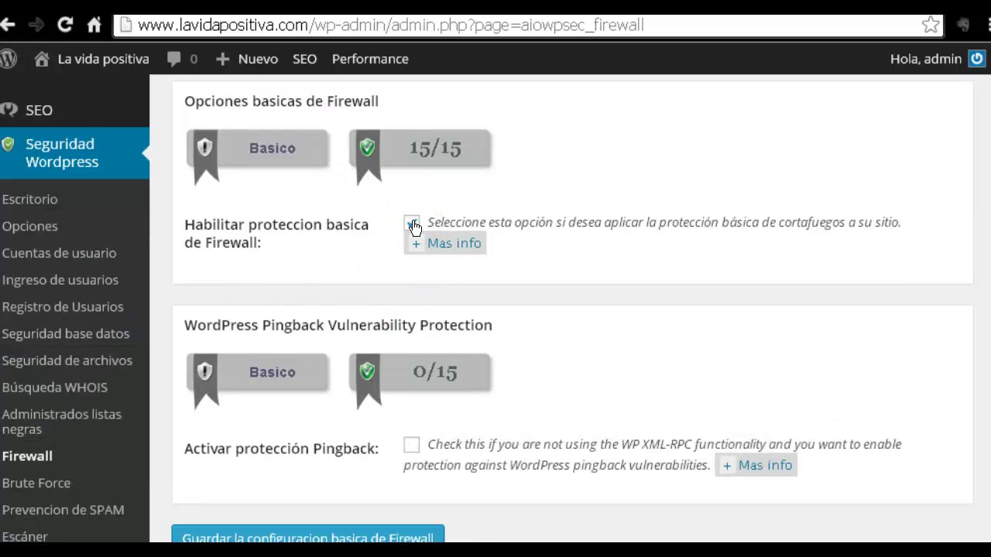
scroll(566, 375, down, 2)
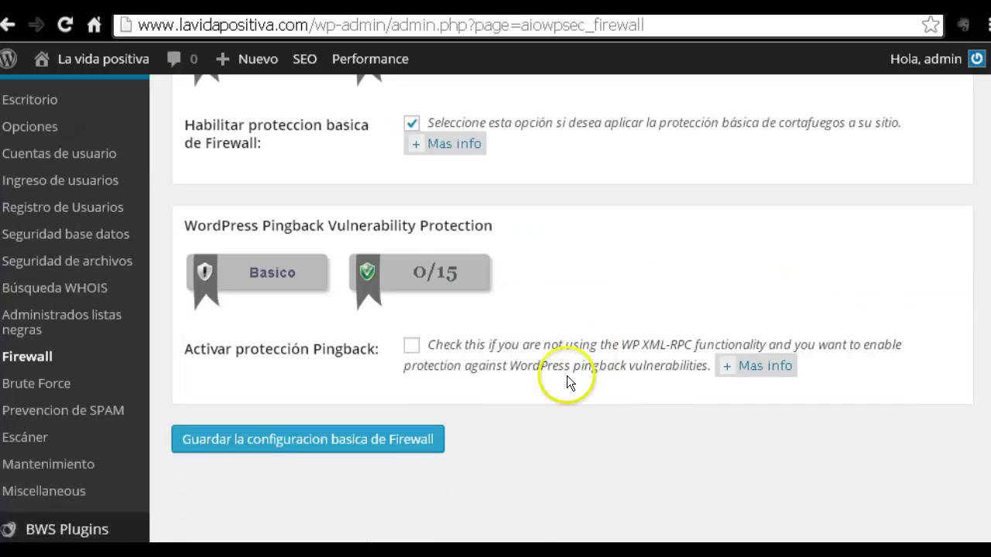
click(412, 354)
click(412, 347)
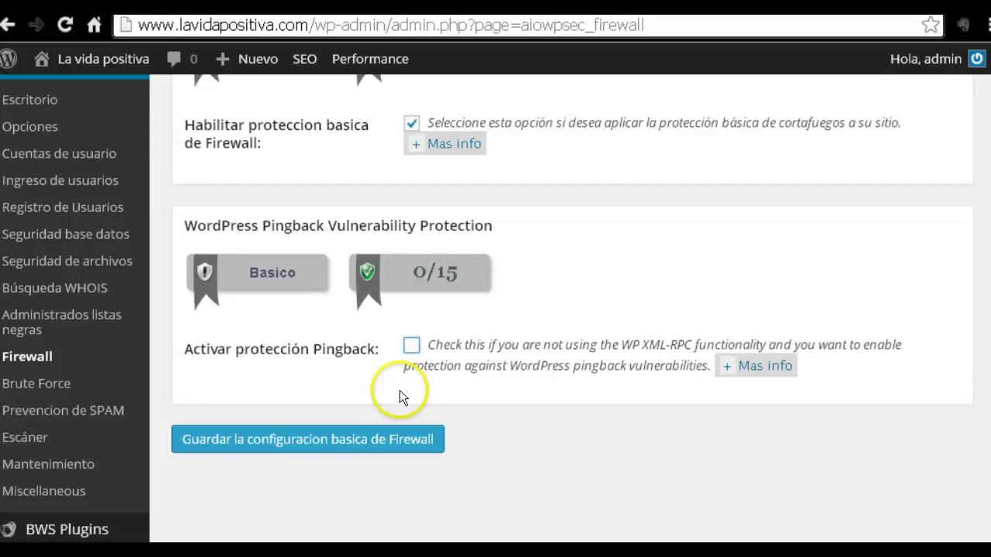
scroll(469, 385, up, 1)
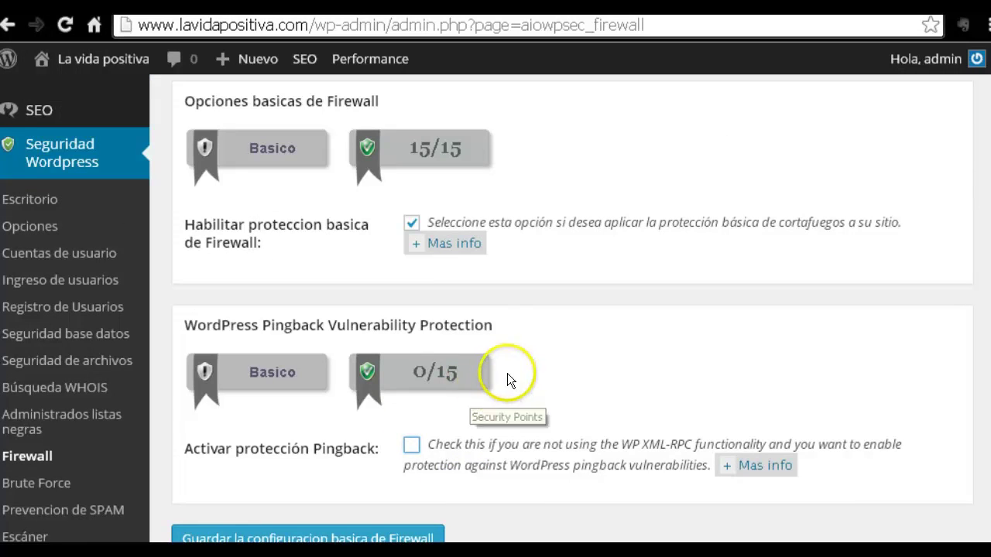
scroll(411, 433, down, 1)
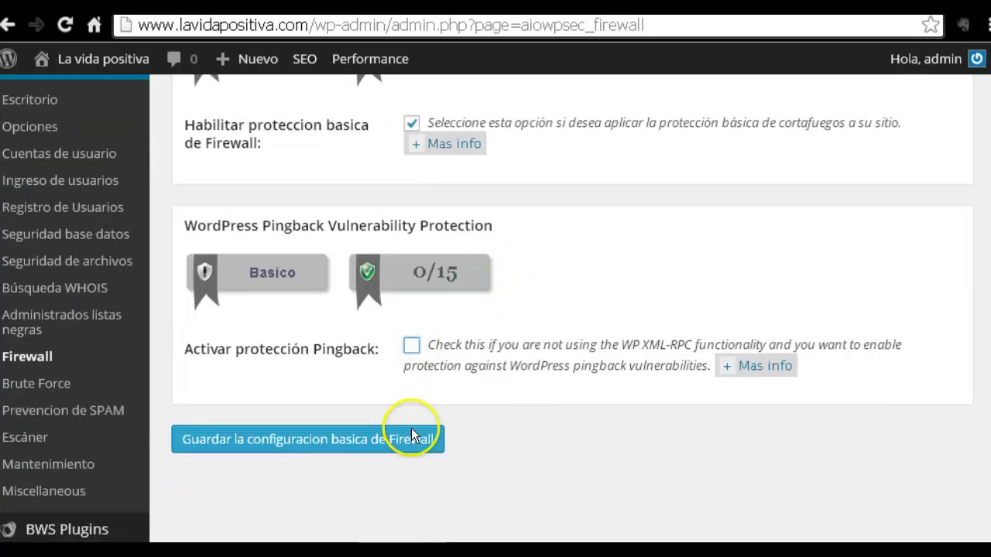
scroll(177, 416, down, 1)
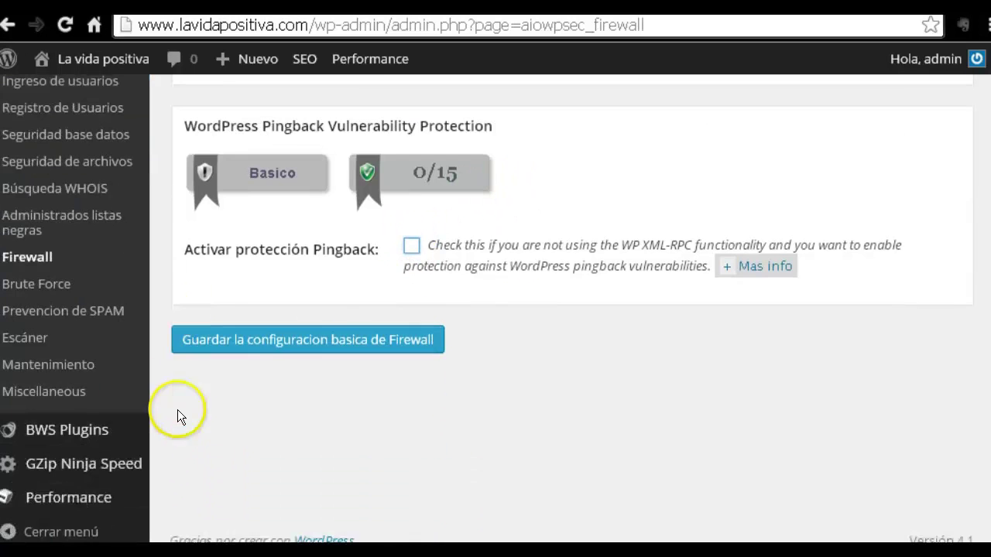
Enable the captcha for the comment form in the plugin's SPAM prevention settings
click(45, 310)
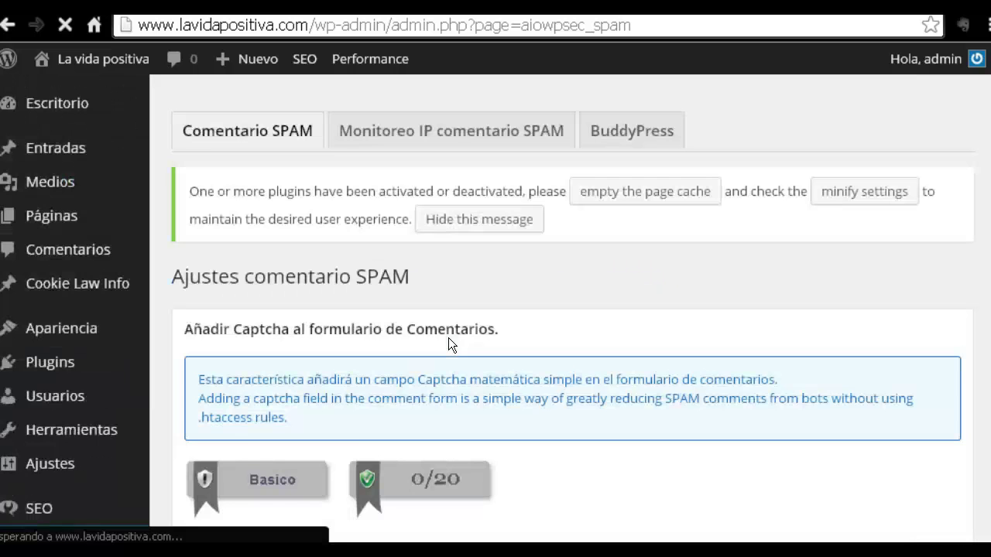
scroll(448, 338, down, 5)
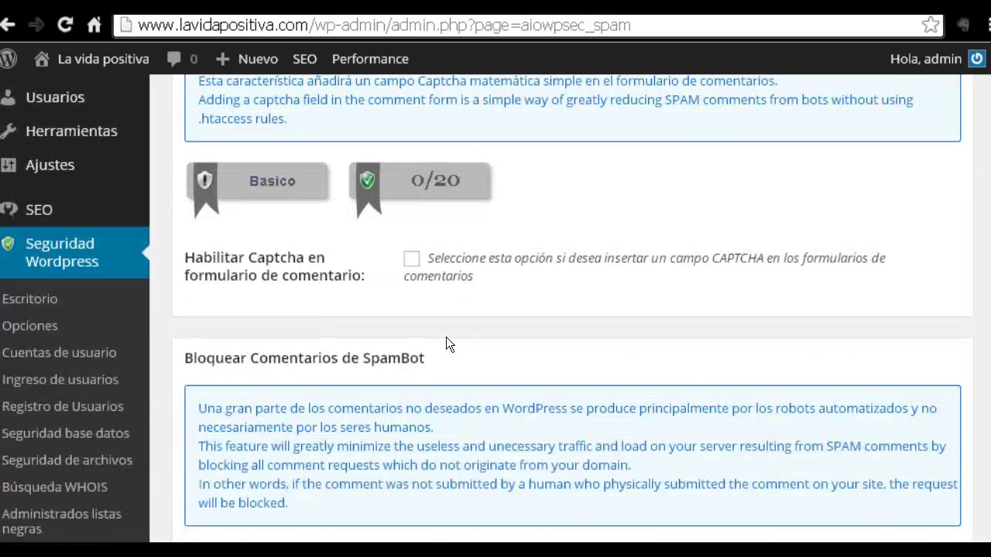
click(411, 259)
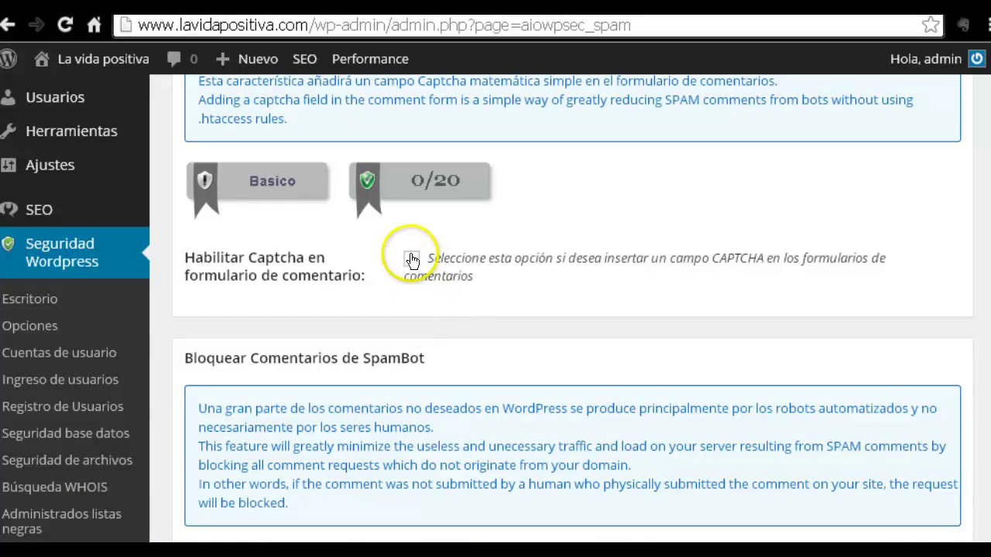
click(411, 259)
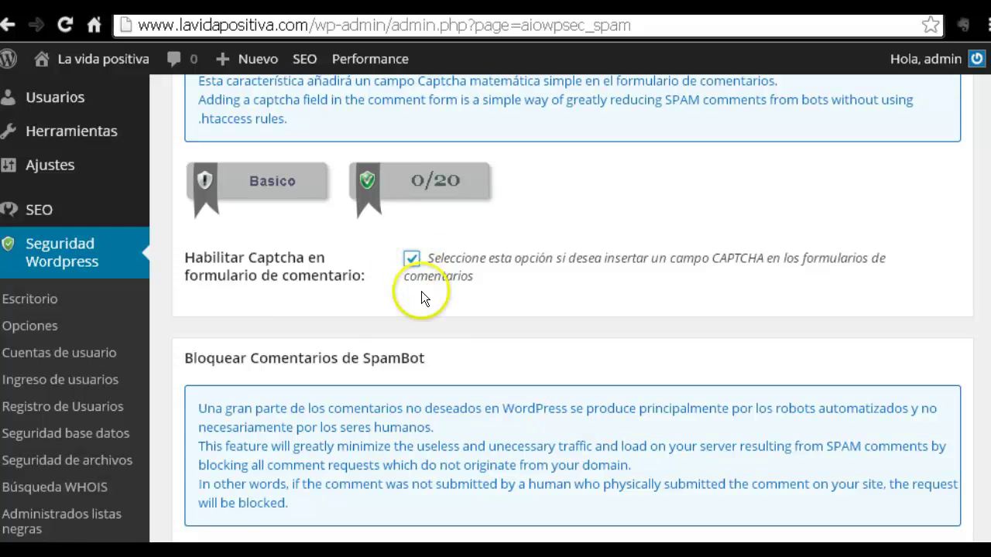
Review the option that blocks spambots from posting comments and where the SPAM settings are saved
scroll(420, 294, down, 1)
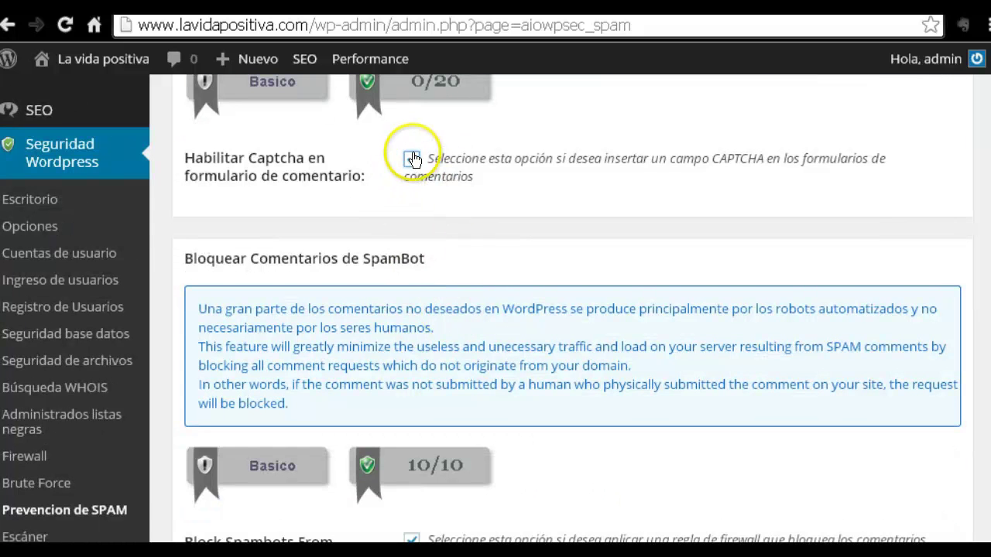
scroll(501, 261, down, 2)
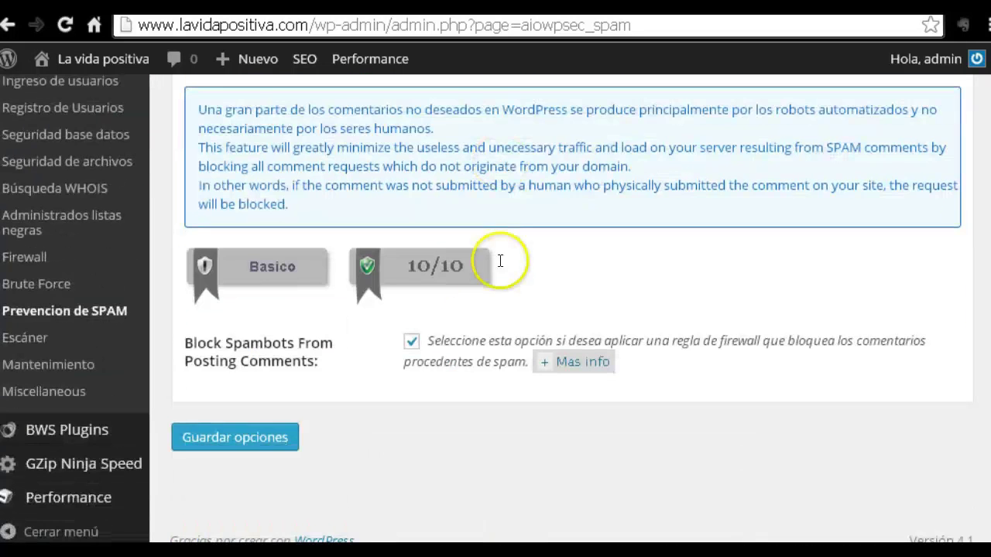
click(411, 349)
scroll(467, 368, down, 1)
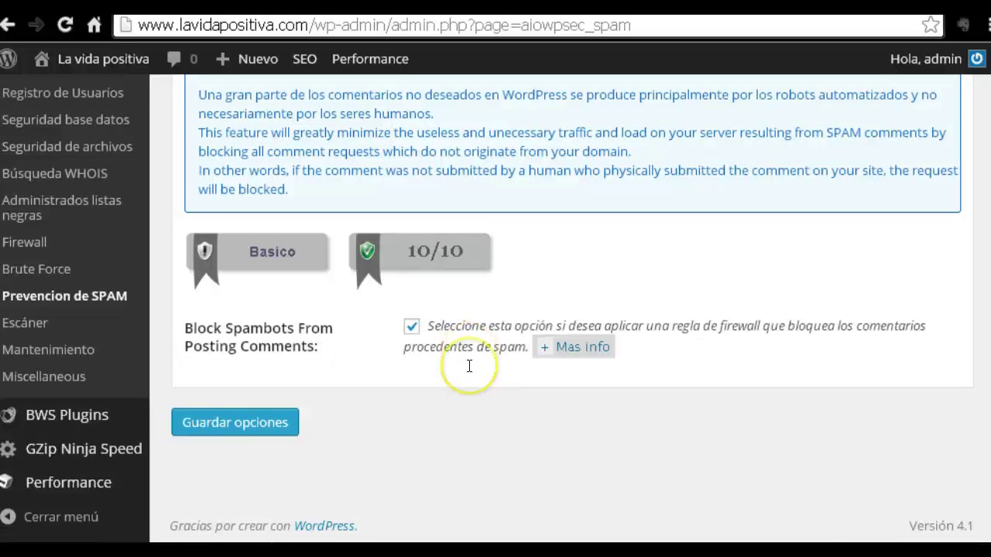
click(221, 432)
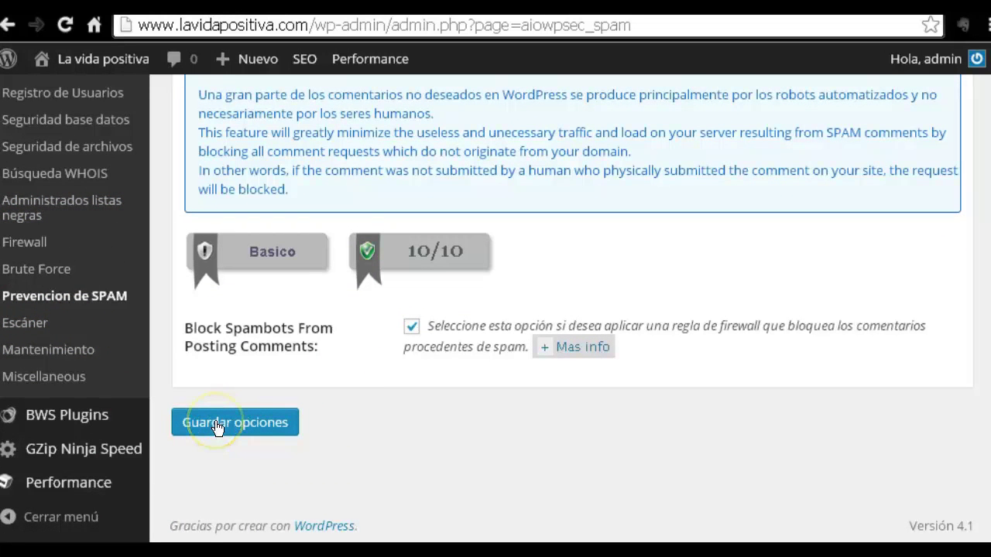
Open the plugin's database security settings for changing the table prefix
scroll(248, 386, up, 2)
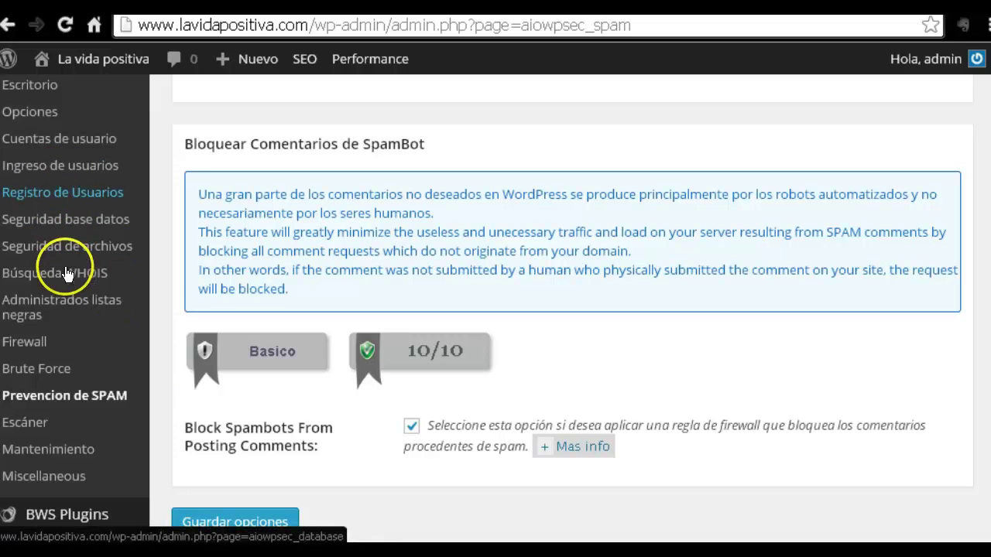
click(61, 221)
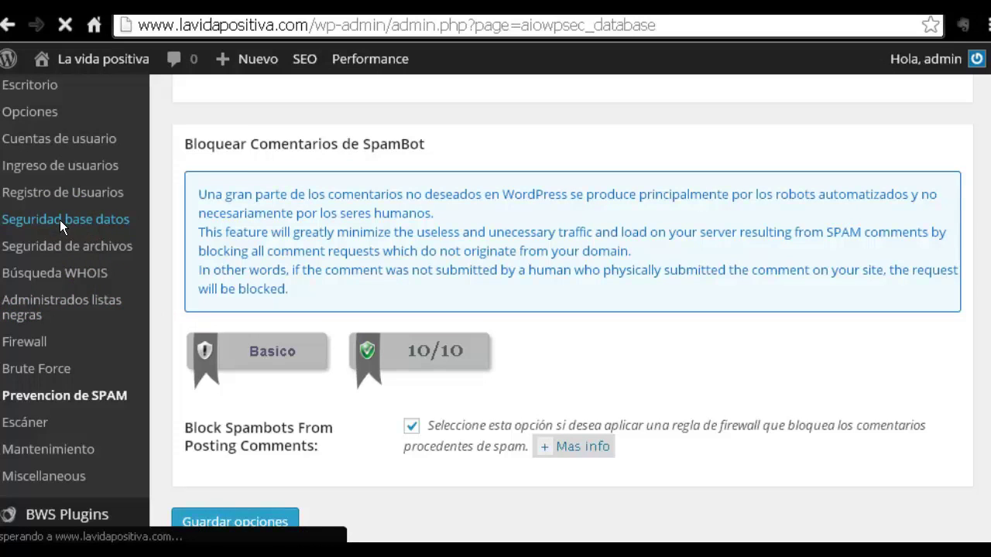
click(178, 226)
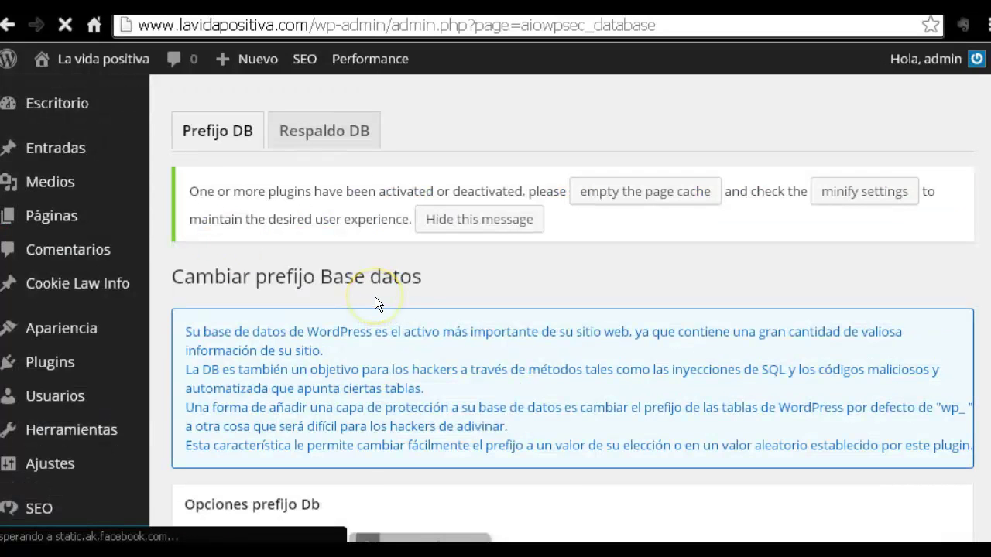
Select the option that lets the plugin generate a random six-character prefix for the database tables
scroll(375, 296, down, 3)
scroll(375, 296, up, 2)
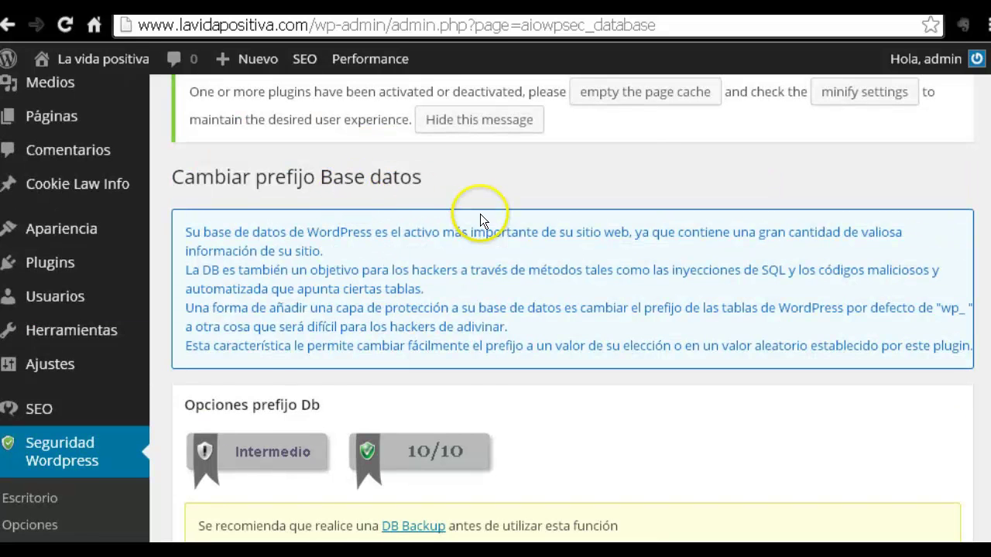
scroll(480, 213, down, 1)
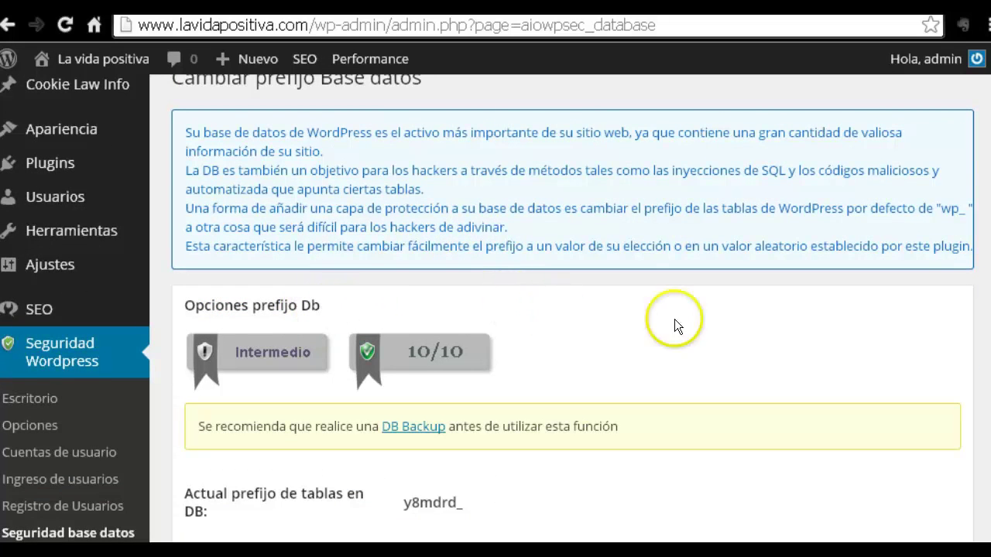
scroll(674, 319, down, 1)
scroll(674, 326, down, 1)
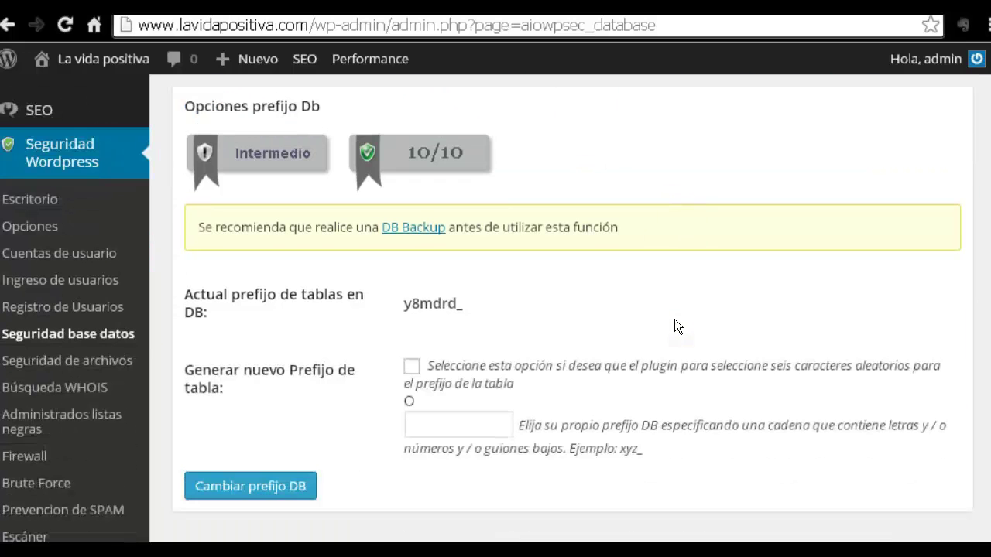
click(412, 368)
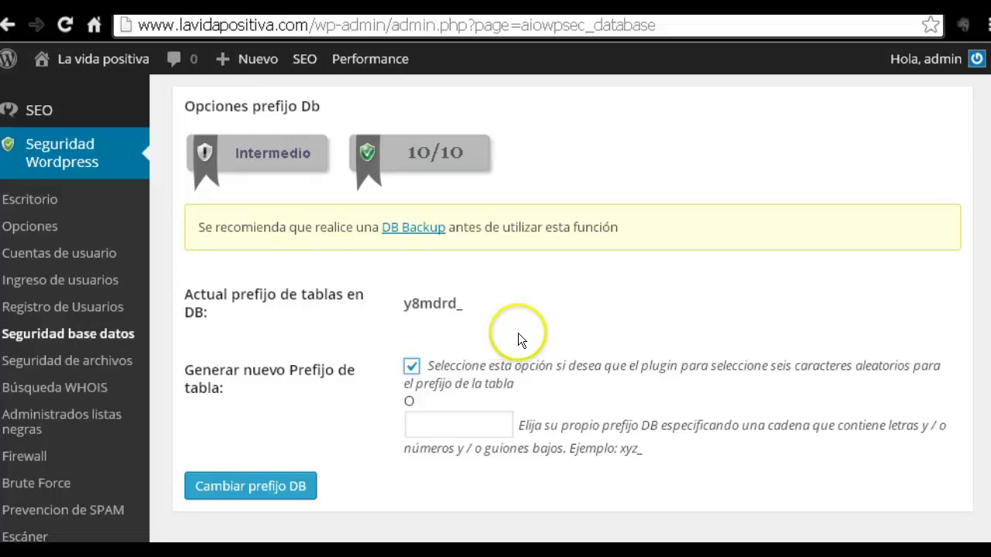
scroll(587, 302, up, 1)
scroll(587, 302, down, 1)
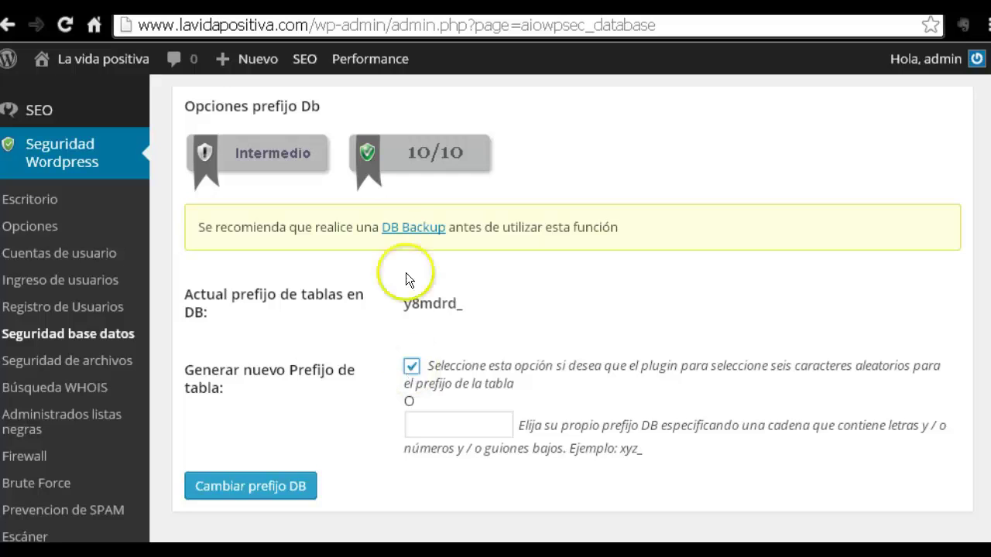
Review the recommended DB Backup, the prefix change option and the current table prefix in the database prefix options
click(406, 231)
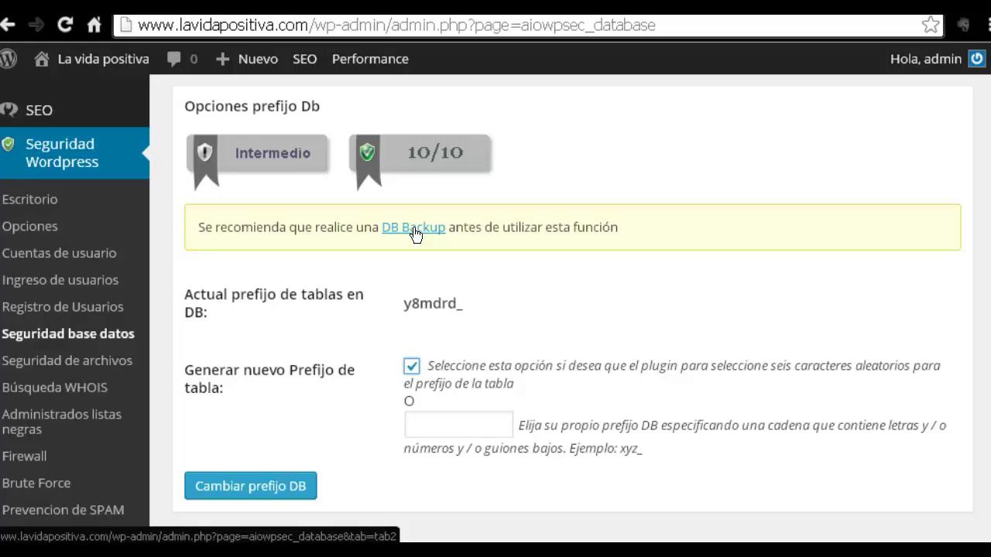
click(416, 232)
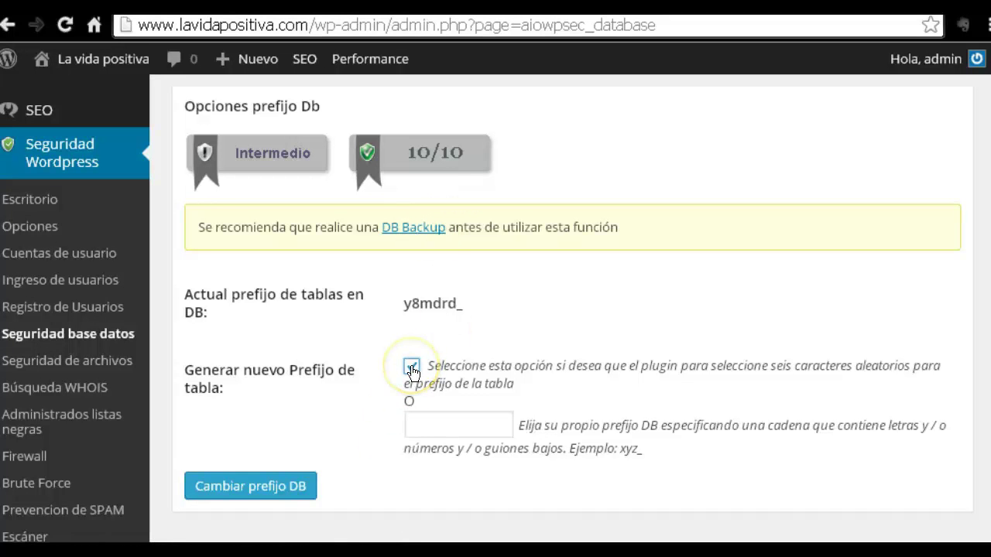
click(250, 485)
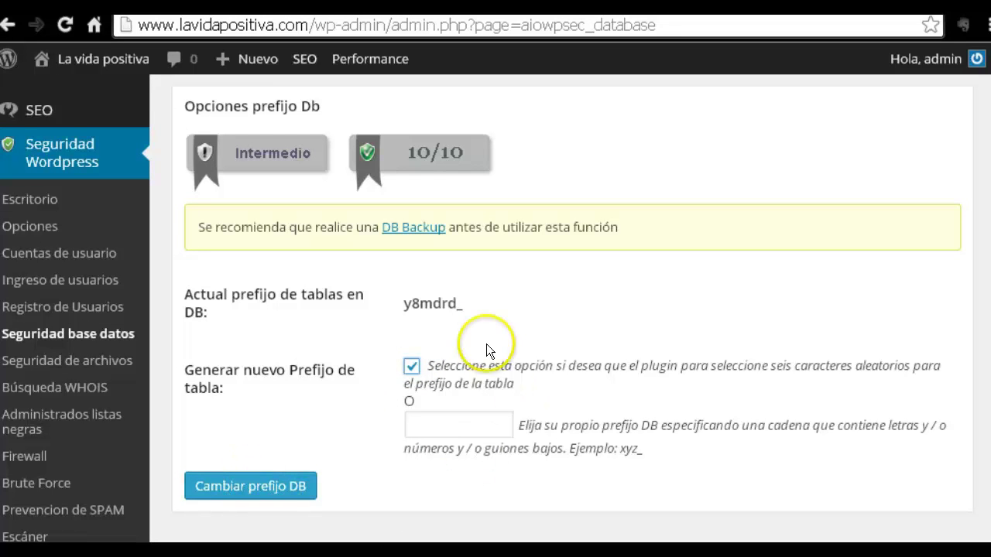
drag(483, 303, 404, 302)
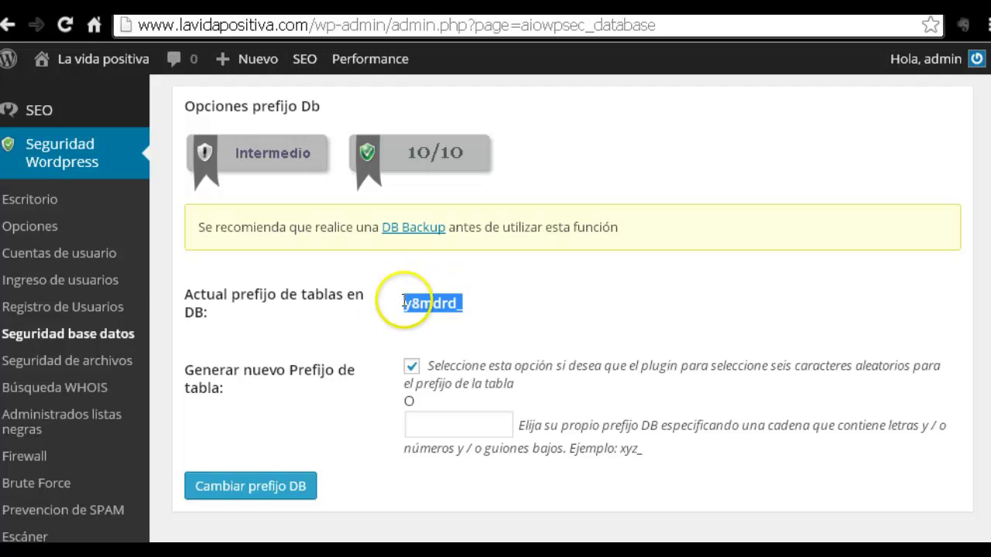
Open the plugin's blacklist management page and find the IP hosts and user agent blacklist settings
scroll(394, 337, down, 1)
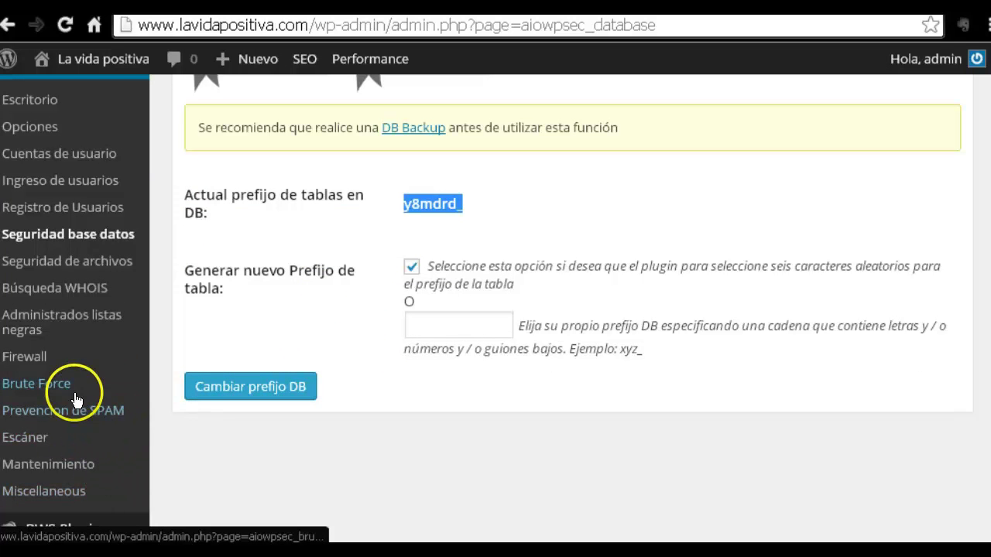
click(83, 317)
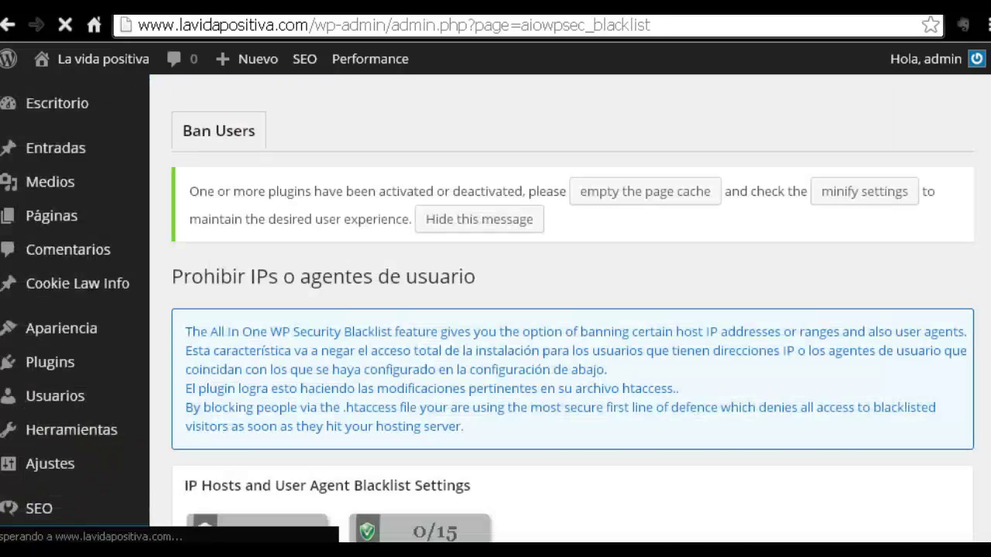
scroll(638, 258, down, 3)
scroll(598, 295, down, 3)
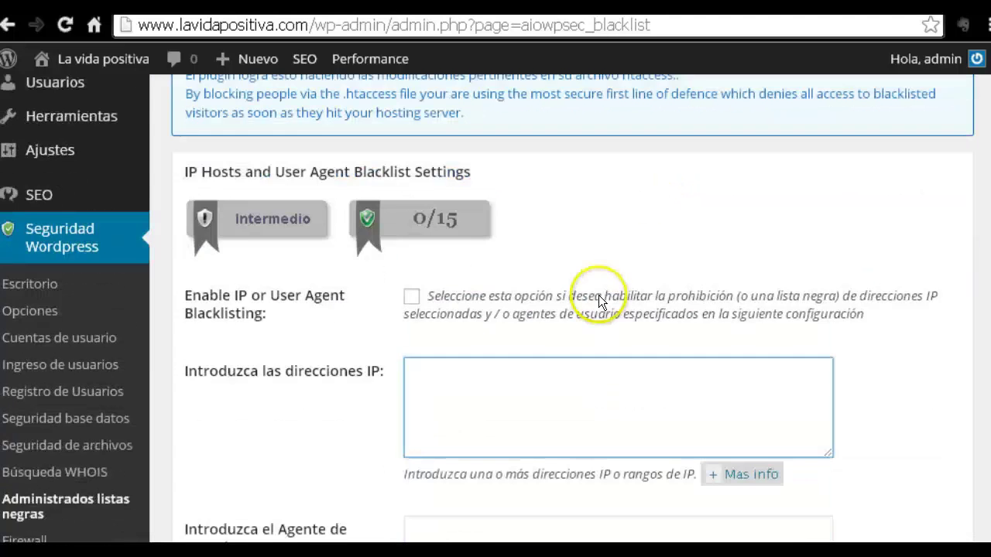
Examine the field for banned IP addresses and the option that enables IP or user agent blacklisting
click(480, 279)
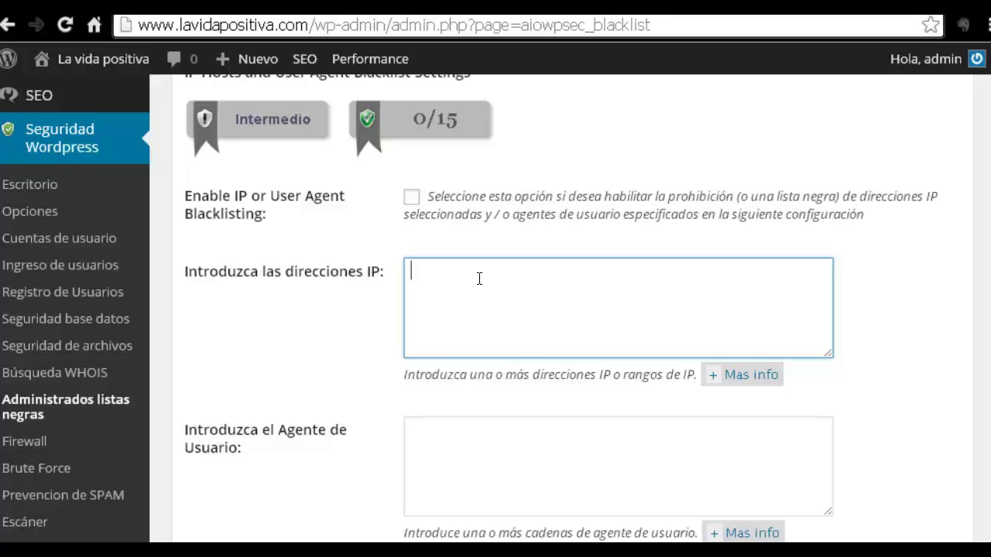
click(459, 290)
click(440, 273)
mouse_move(504, 283)
mouse_down()
mouse_move(423, 280)
mouse_move(420, 270)
mouse_move(511, 267)
mouse_move(459, 323)
mouse_move(410, 221)
mouse_move(411, 198)
mouse_up()
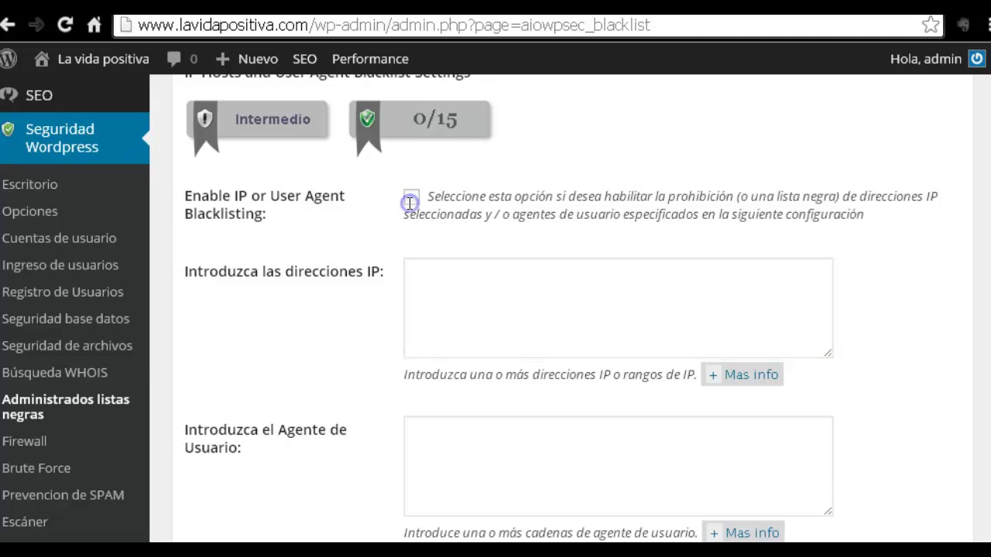
click(411, 198)
click(411, 198)
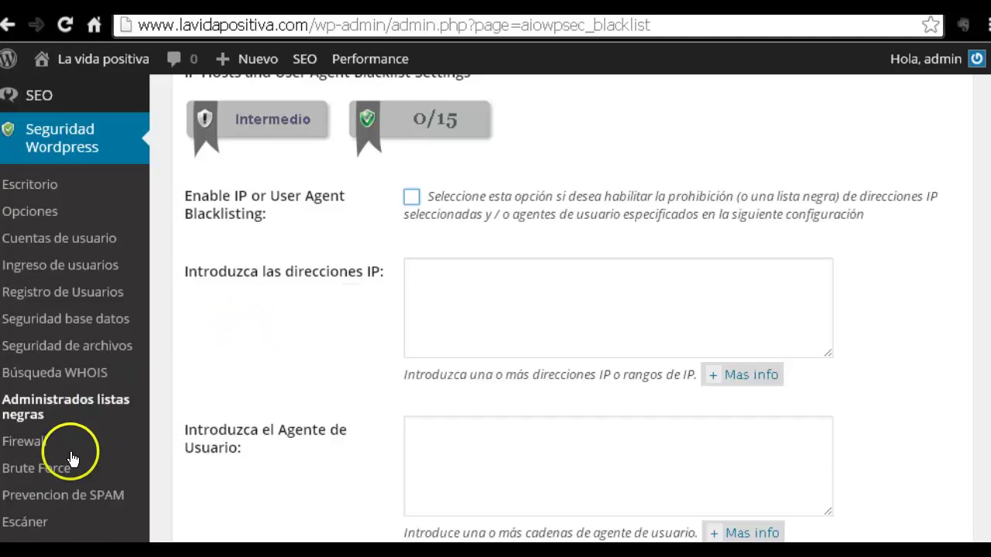
Open the plugin's user account settings and find the section for changing the administrator username
scroll(31, 511, up, 4)
scroll(172, 314, down, 2)
scroll(171, 313, down, 1)
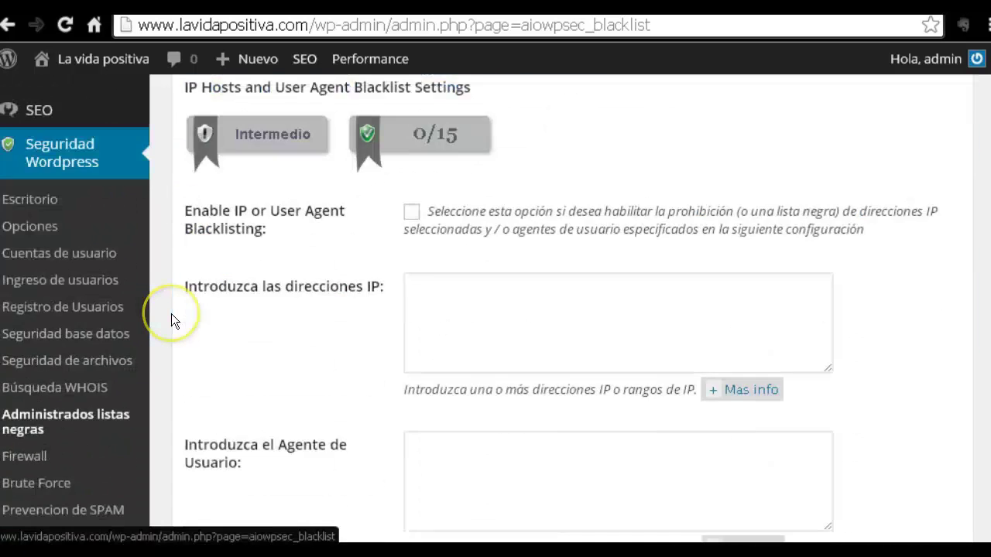
click(59, 256)
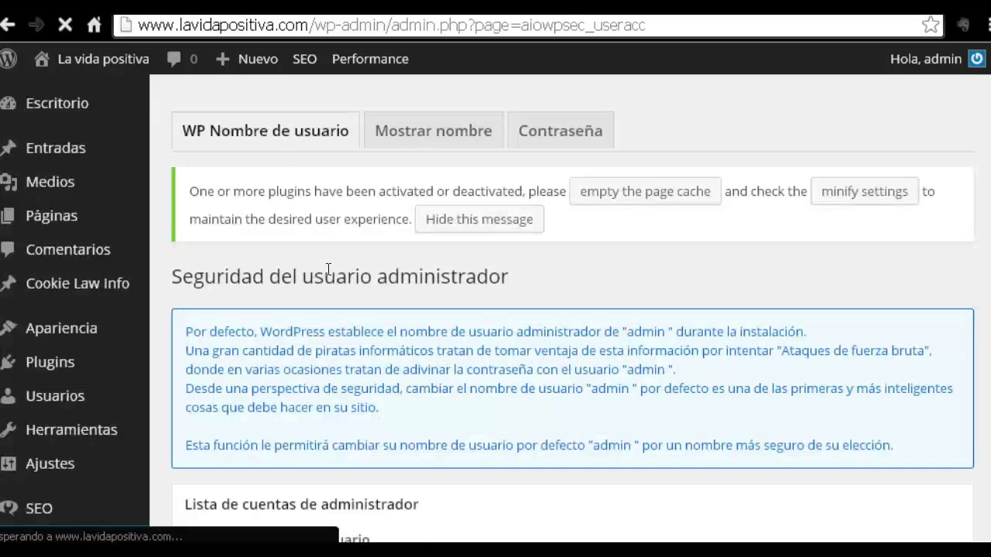
scroll(328, 279, down, 5)
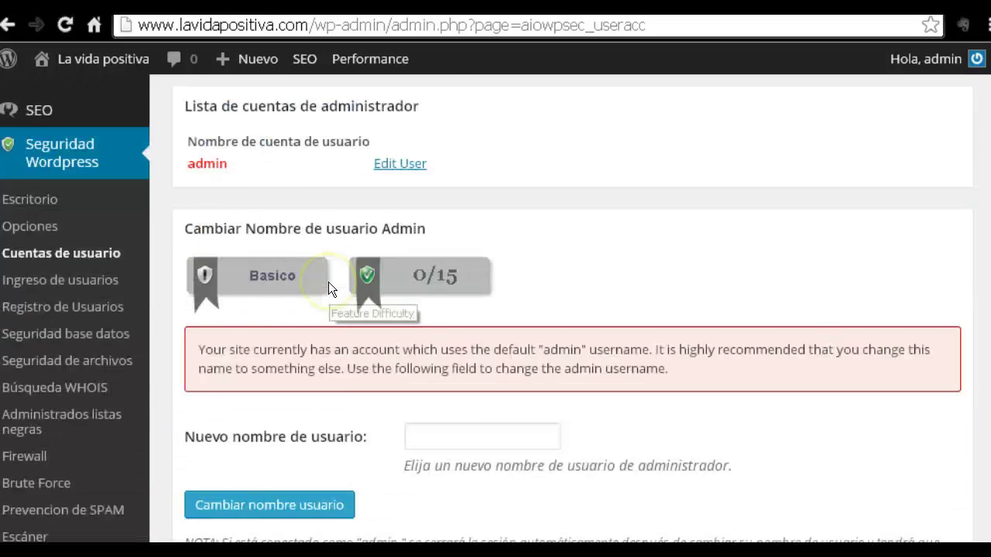
Highlight the default "admin" account name in the list of administrator accounts
scroll(332, 288, up, 1)
click(409, 264)
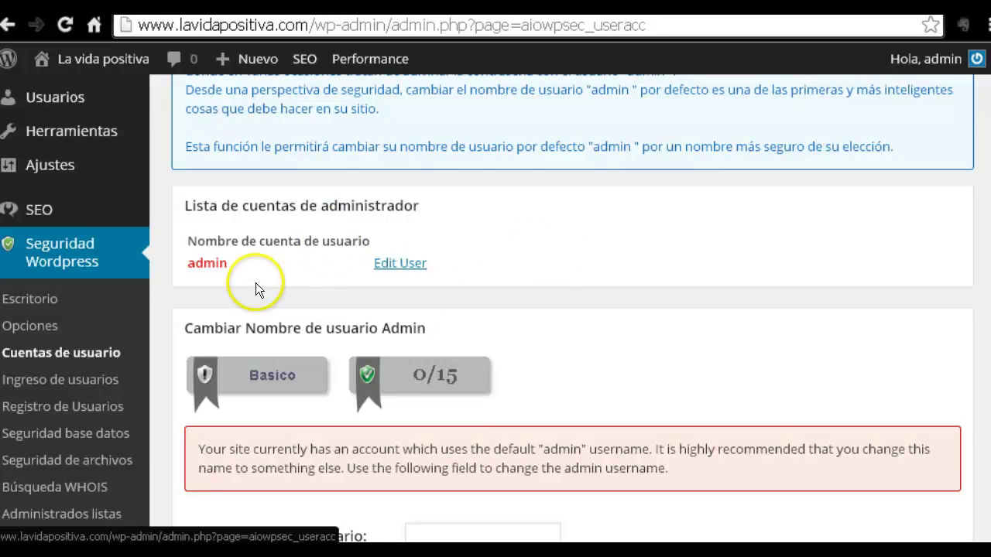
click(204, 263)
double_click(204, 262)
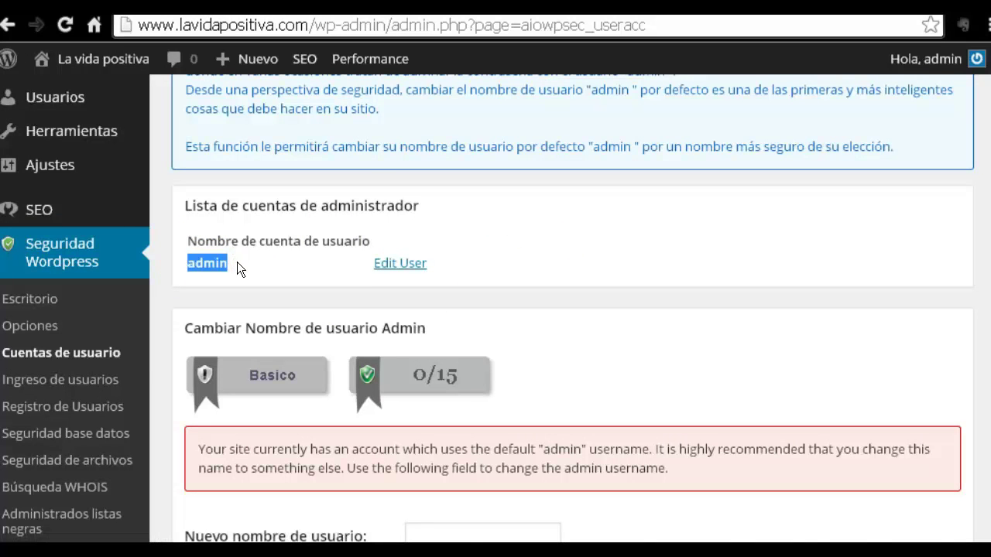
scroll(532, 283, down, 2)
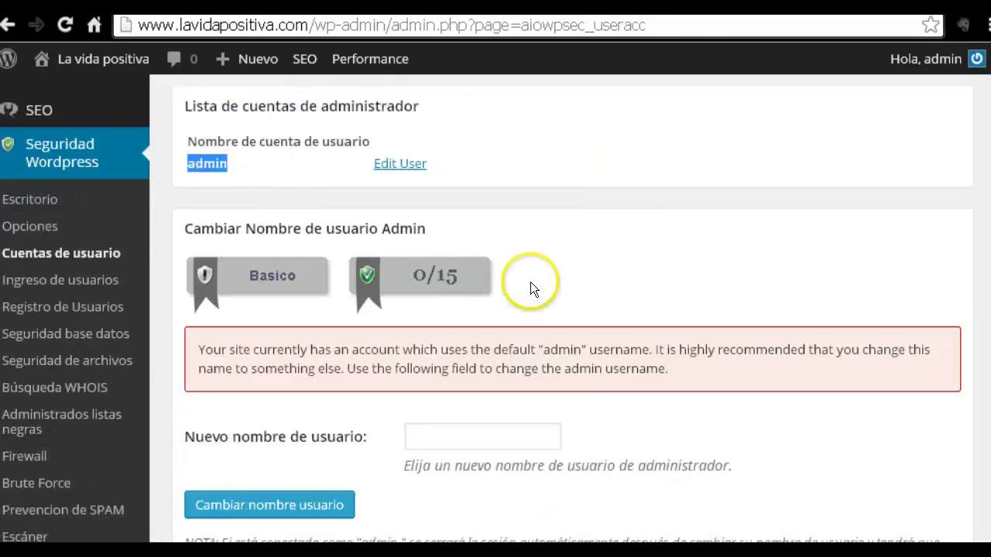
Enter a new administrator username as the replacement for the default "admin" account name
scroll(492, 292, down, 2)
click(474, 334)
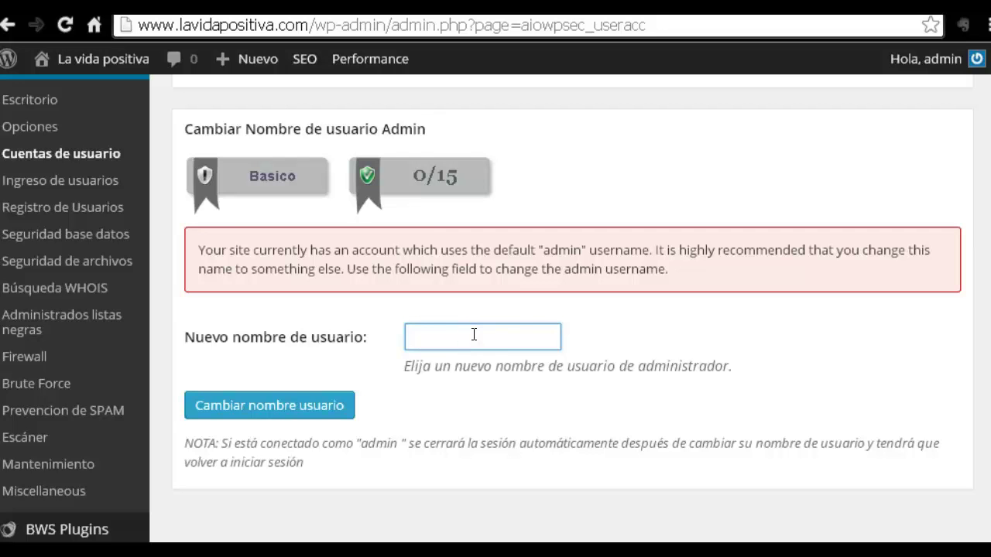
click(493, 329)
scroll(492, 329, up, 1)
scroll(493, 328, down, 1)
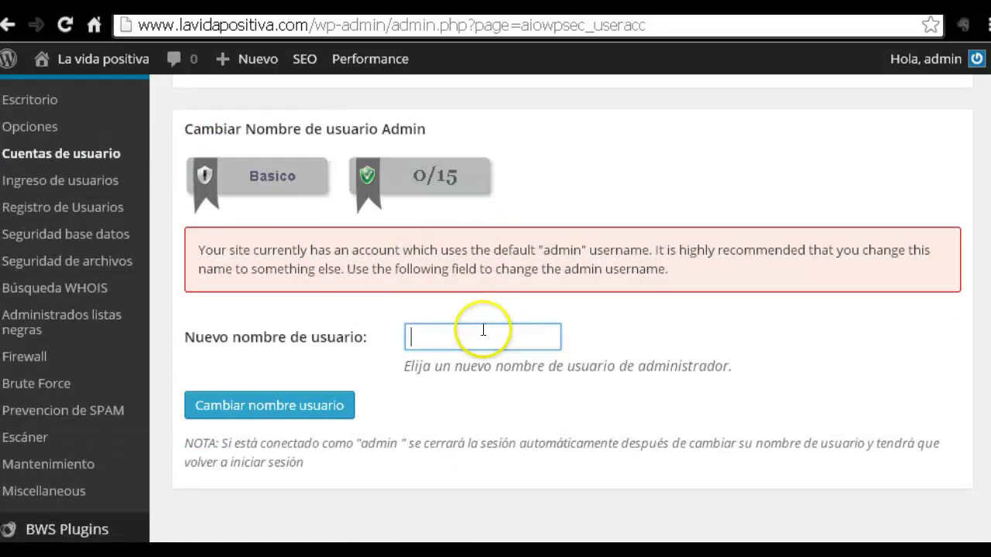
scroll(405, 263, up, 1)
scroll(492, 322, down, 1)
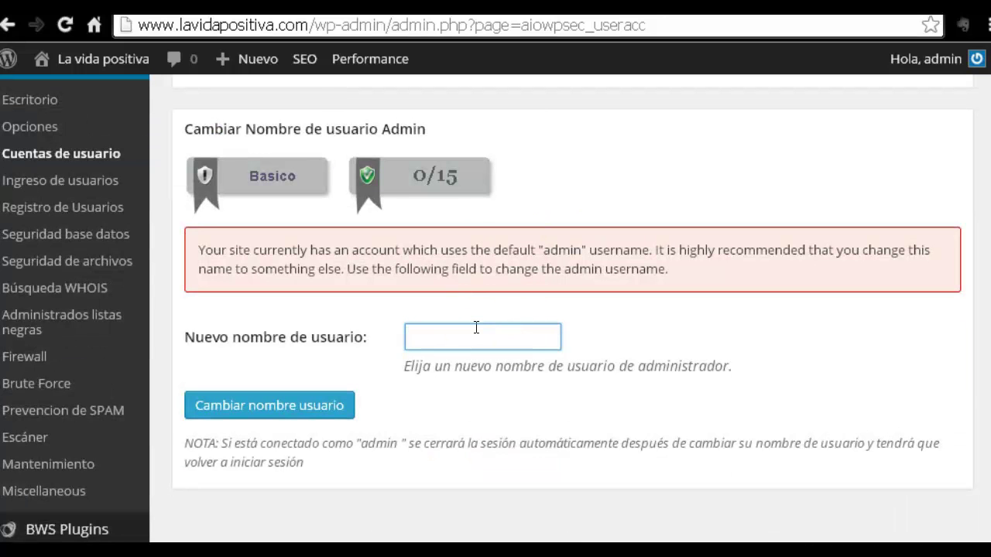
text(juanjo)
scroll(434, 287, up, 1)
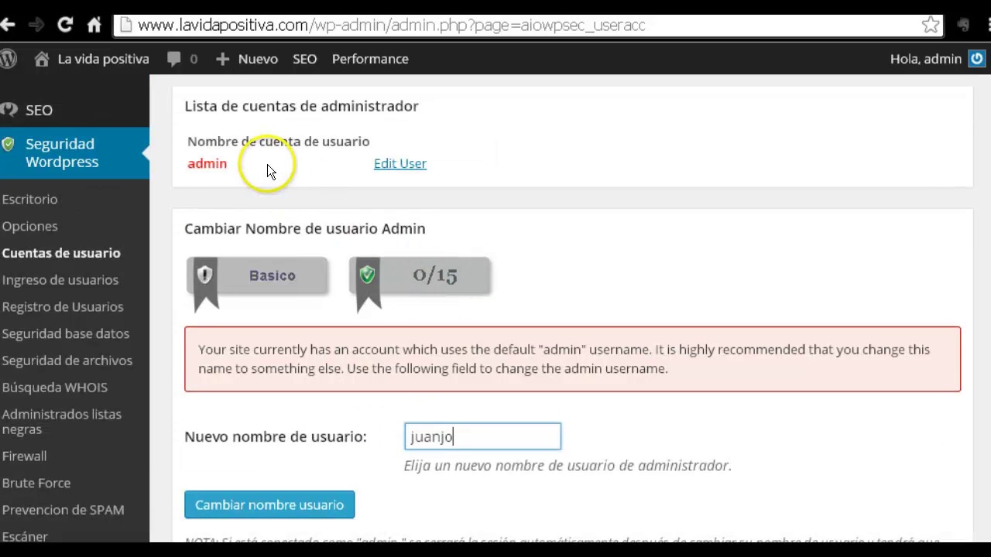
drag(228, 164, 188, 163)
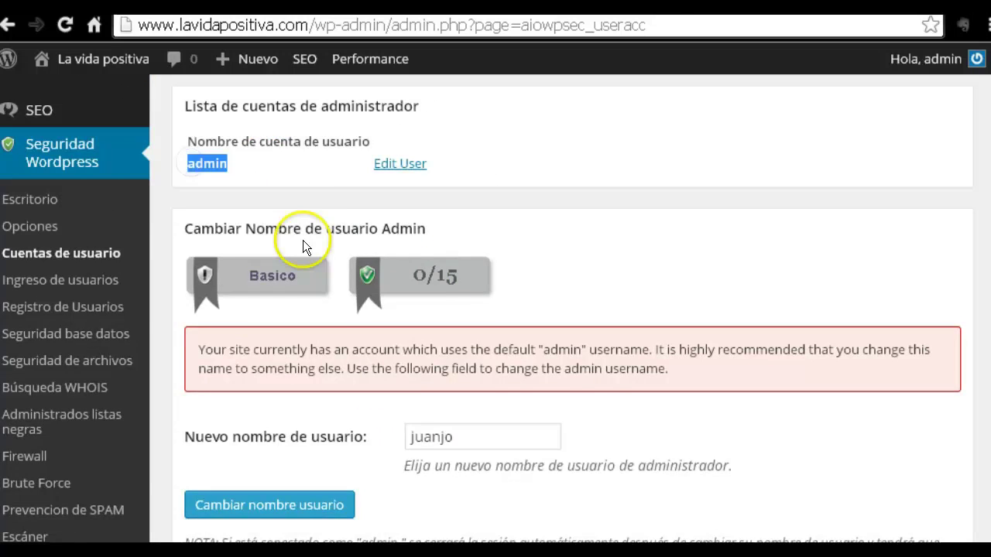
Open the plugin's scanner page and review the manual file change detection scan and the saved results section
scroll(303, 241, down, 2)
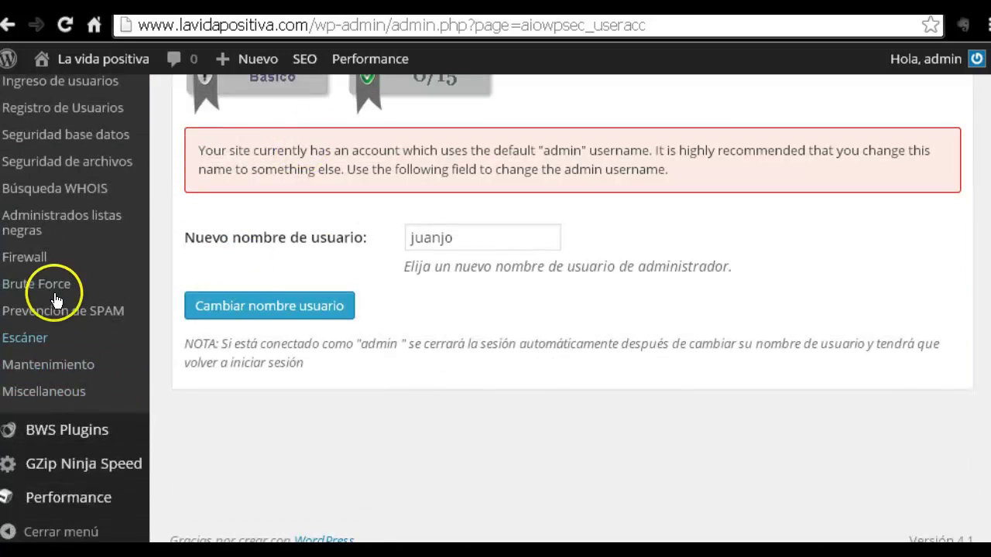
click(34, 339)
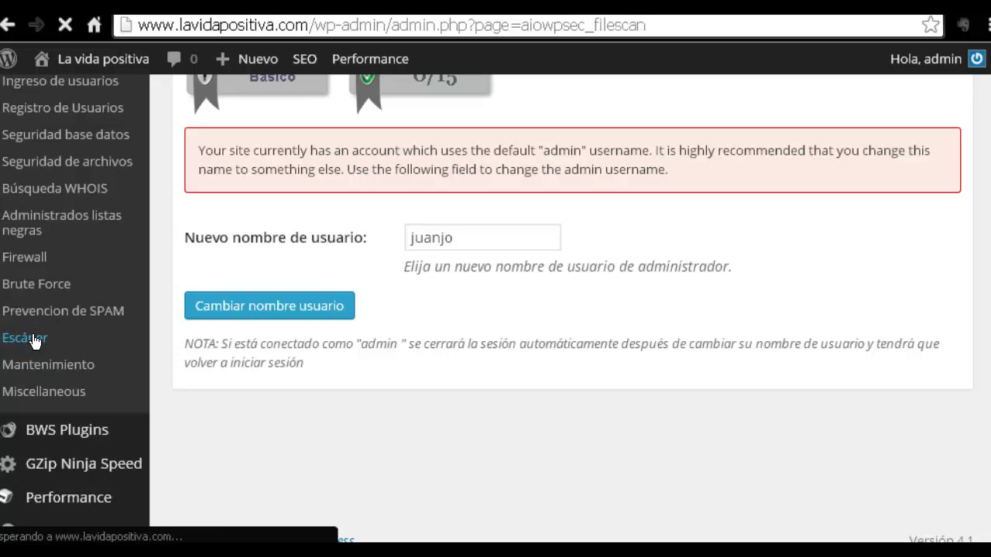
click(355, 341)
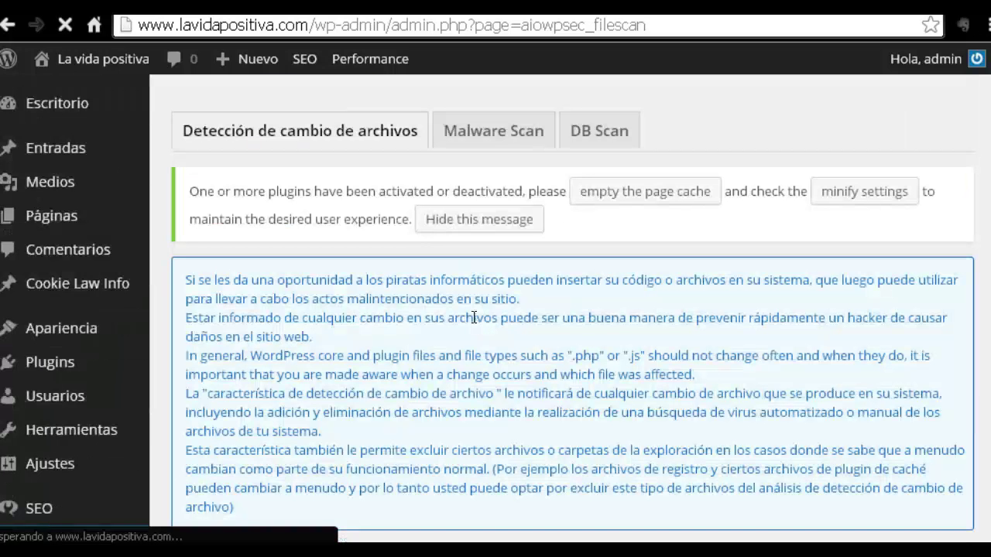
scroll(515, 311, down, 1)
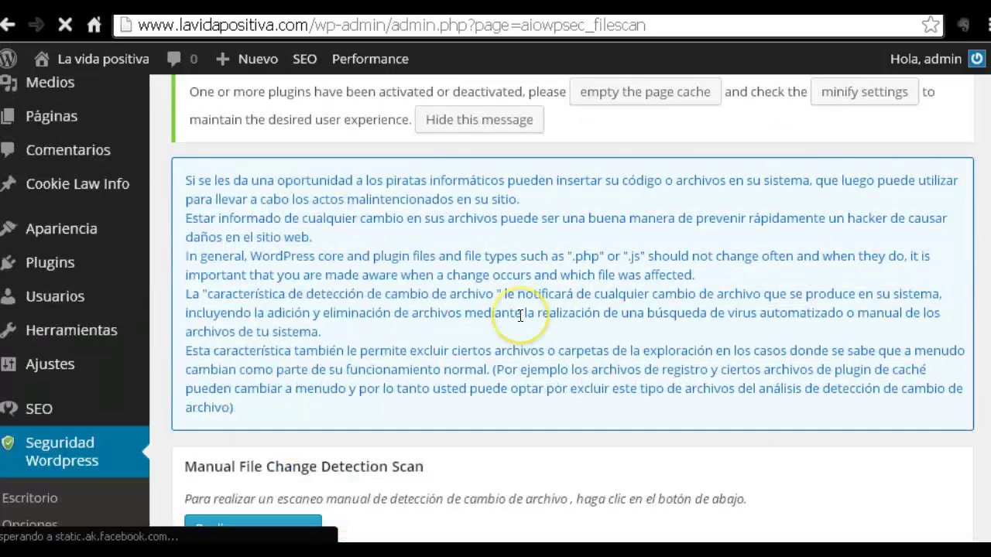
scroll(520, 315, down, 1)
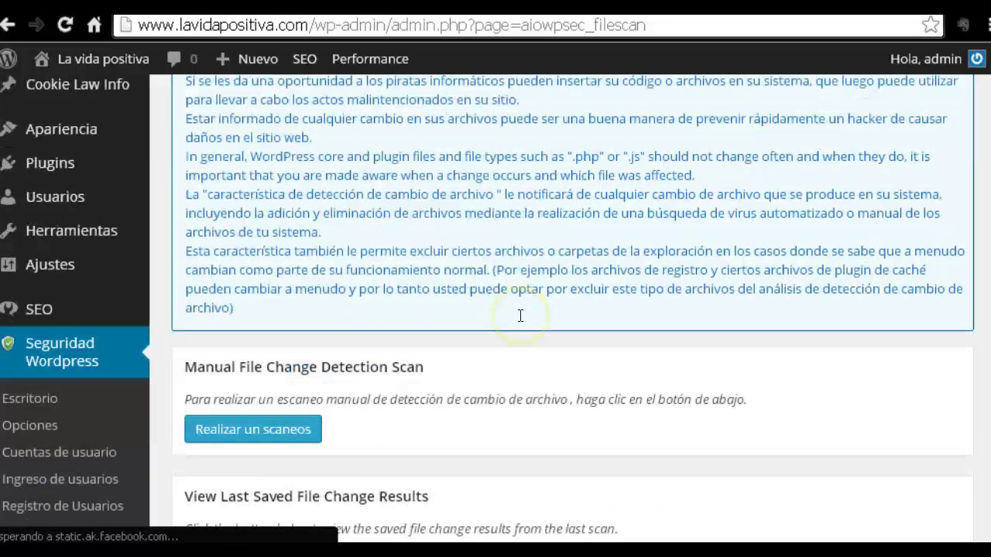
scroll(499, 313, down, 1)
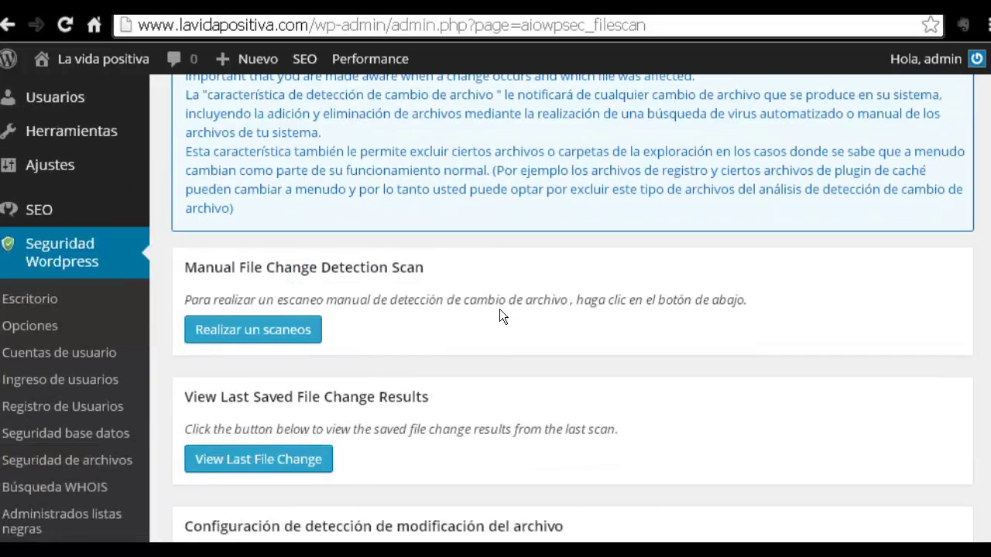
scroll(605, 344, down, 1)
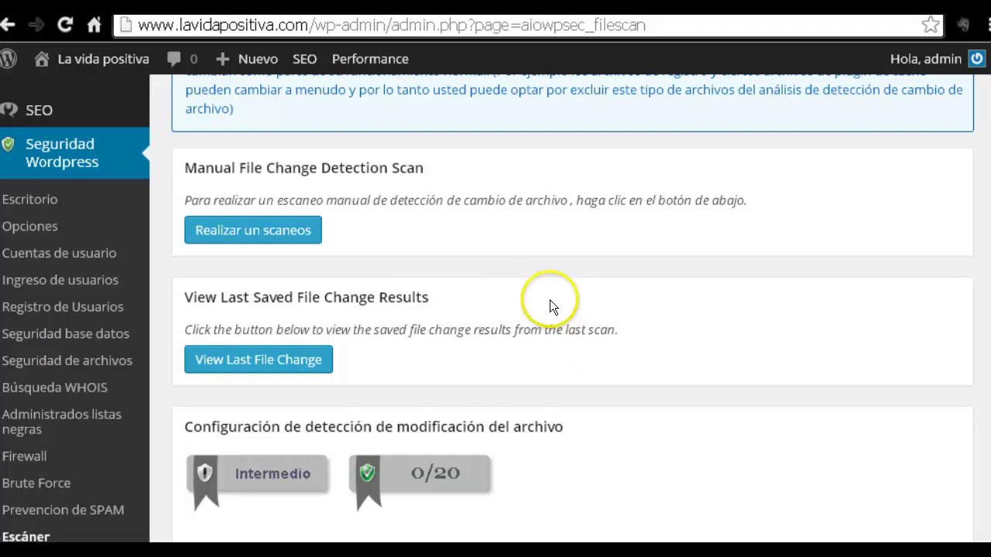
Review the automated file change detection settings, including scan interval, ignored file types and directories, and e-mail notification
scroll(546, 295, down, 4)
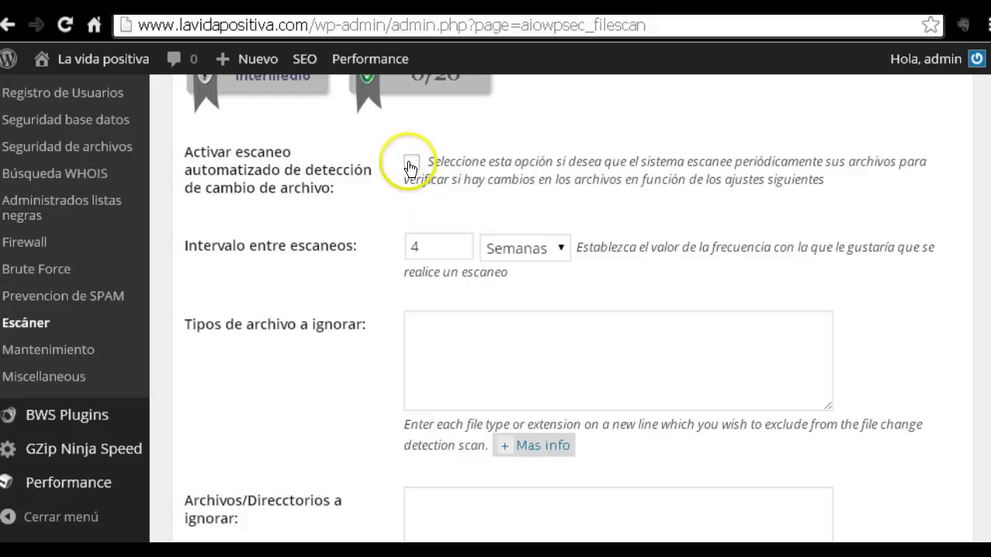
scroll(441, 379, down, 3)
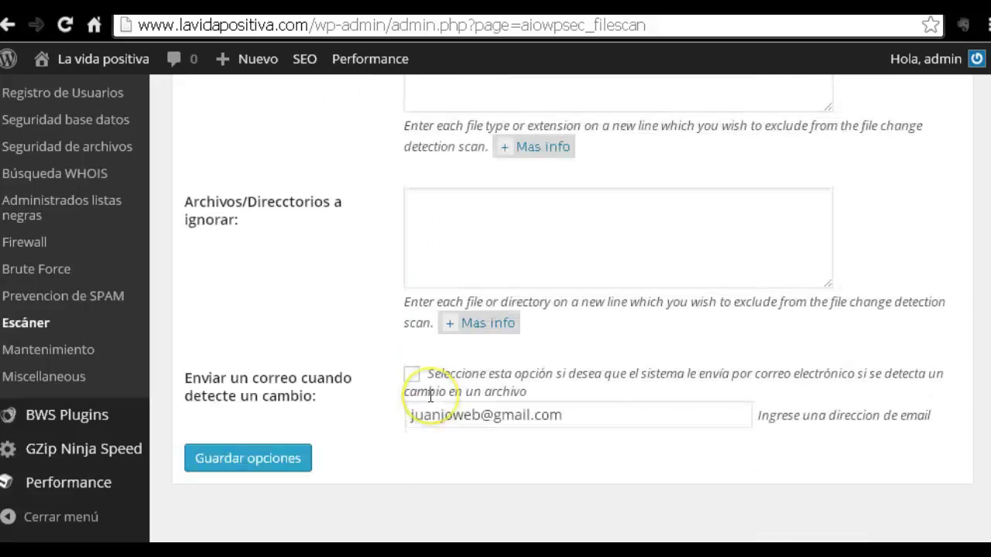
scroll(430, 396, down, 1)
scroll(431, 400, up, 3)
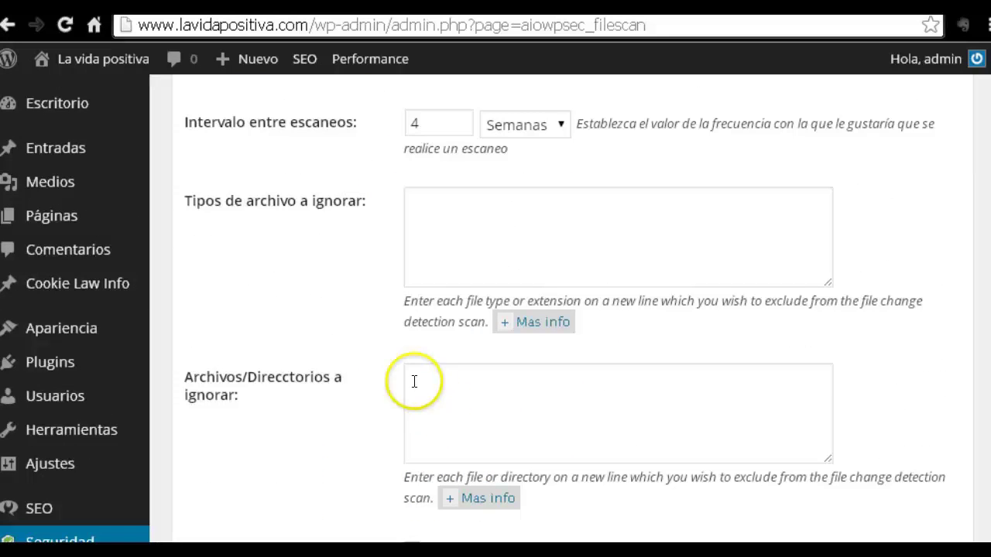
scroll(364, 333, down, 1)
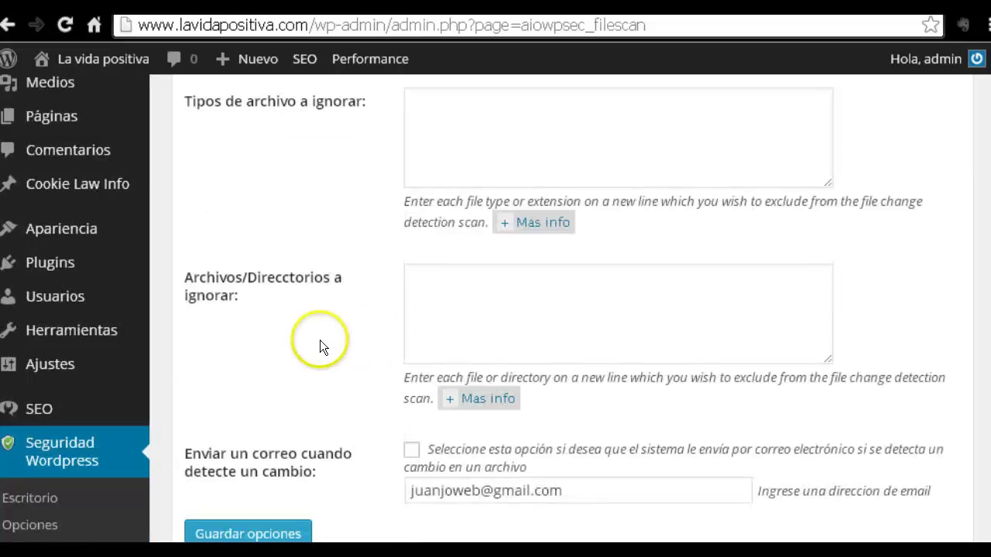
scroll(320, 341, down, 3)
scroll(232, 372, down, 1)
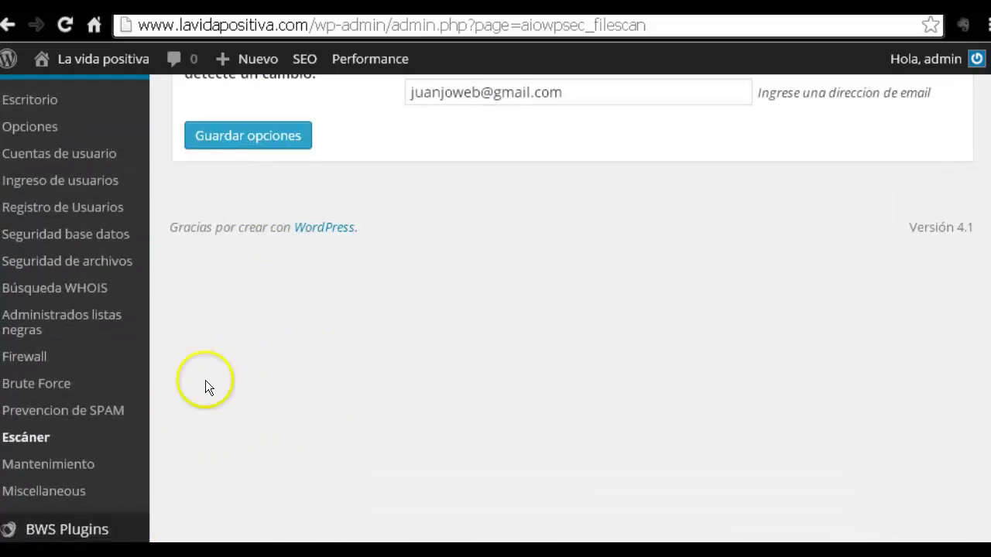
Open the plugin's Miscellaneous settings and review the Enable Copy Protection option for the site's front end
click(72, 492)
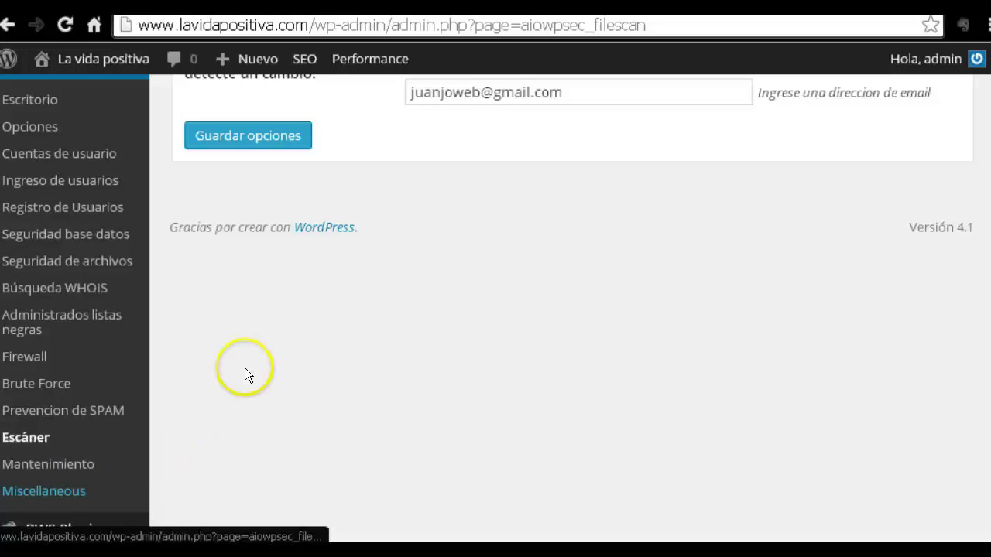
click(65, 492)
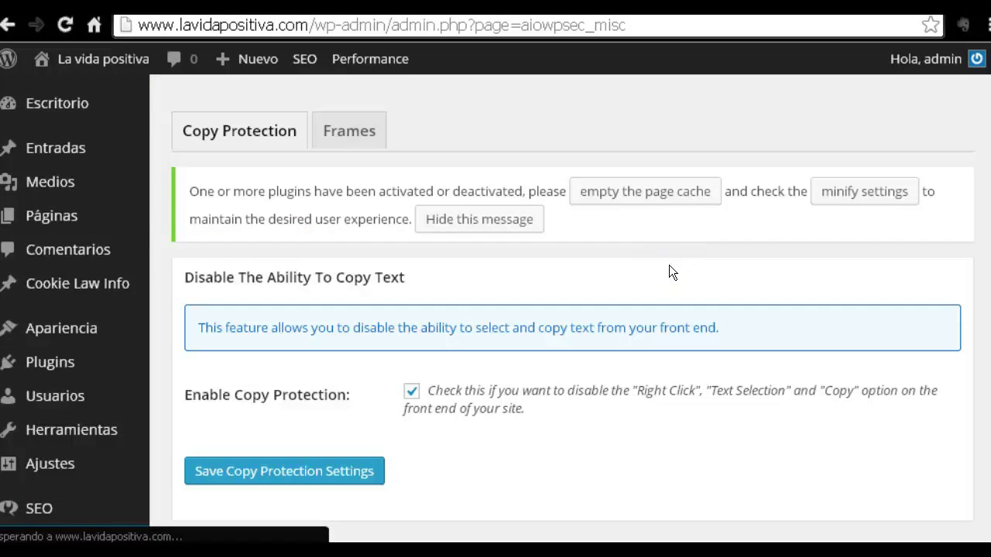
scroll(669, 264, down, 1)
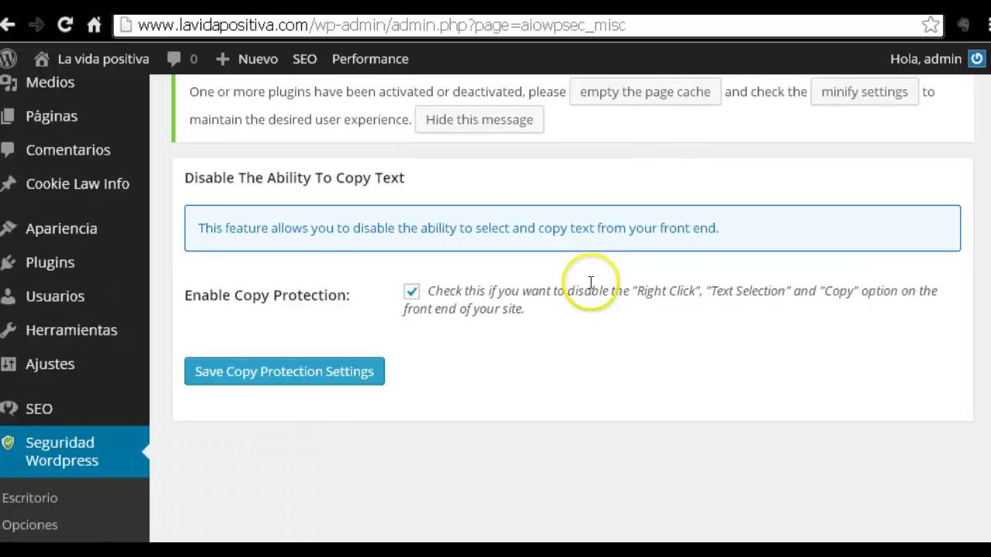